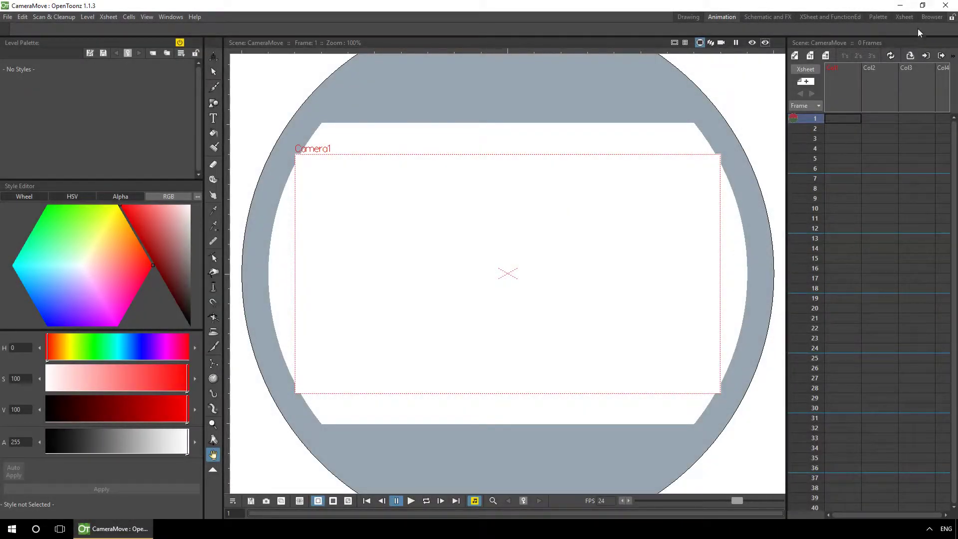
Create a Toonz Vector Level named Characters and draw the first brush strokes of a stick figure in it.
left_click(796, 56)
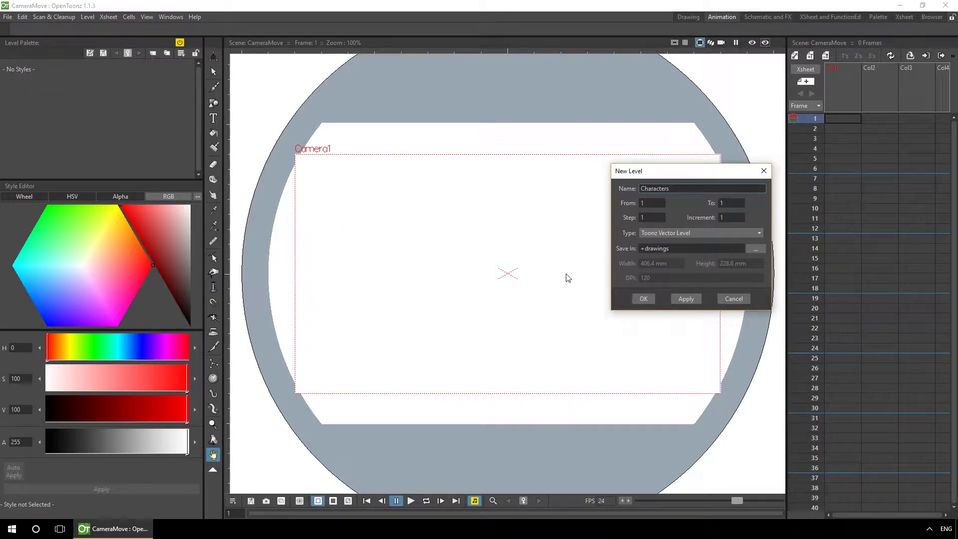
left_click(644, 298)
key("b")
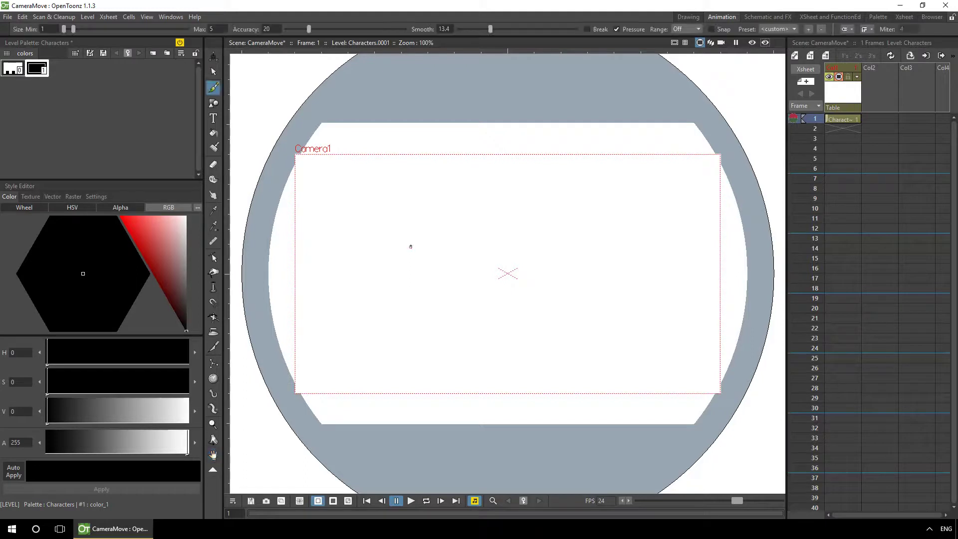
mouse_move(381, 257)
left_mouse_down()
mouse_move(427, 252)
mouse_move(398, 281)
mouse_move(395, 317)
left_mouse_up()
mouse_move(402, 269)
left_mouse_down()
mouse_move(372, 291)
mouse_move(412, 297)
mouse_move(382, 333)
mouse_move(402, 336)
left_mouse_up()
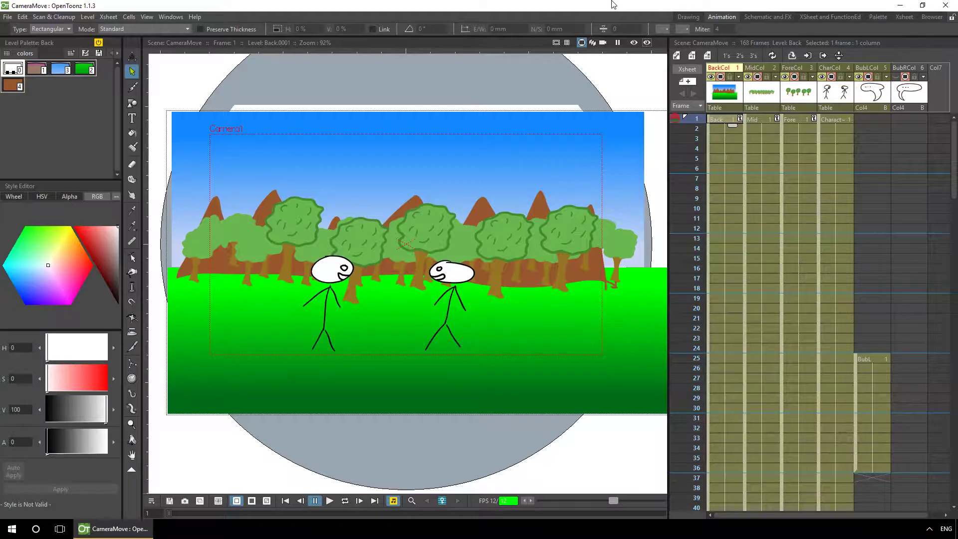
Isolate BackCol in the viewer, and reveal MidCol, ForeCol, CharCol, BubLCol and BubRCol one at a time.
right_click(720, 76)
left_click(737, 84)
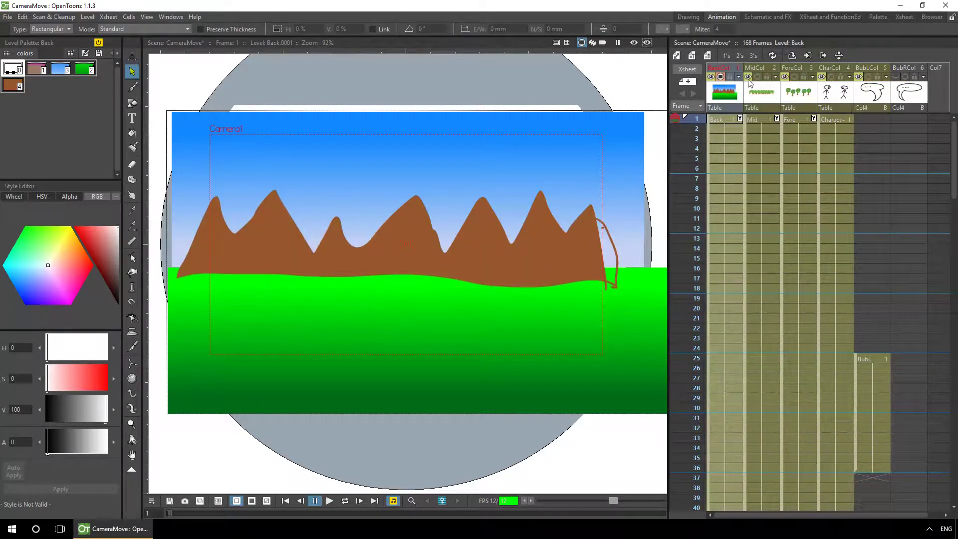
left_click(758, 77)
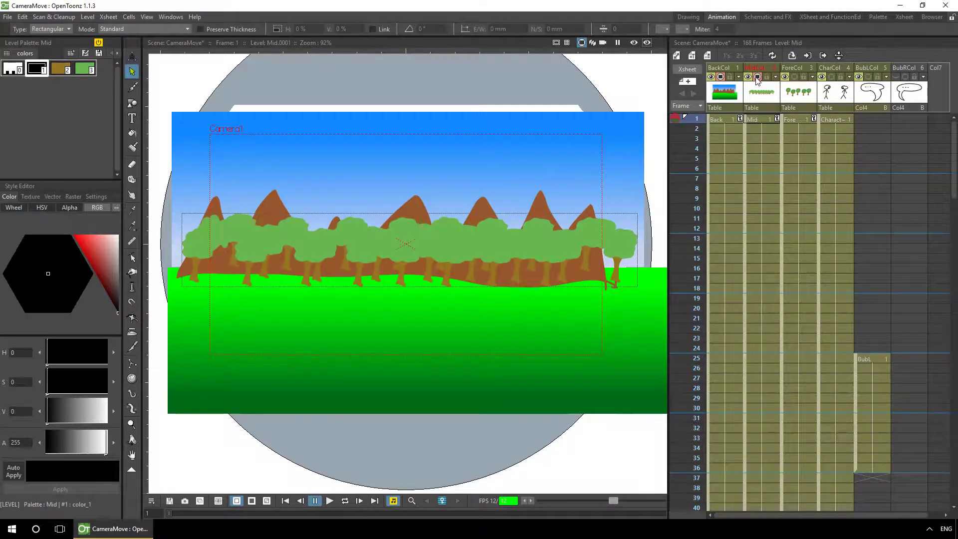
left_click(795, 77)
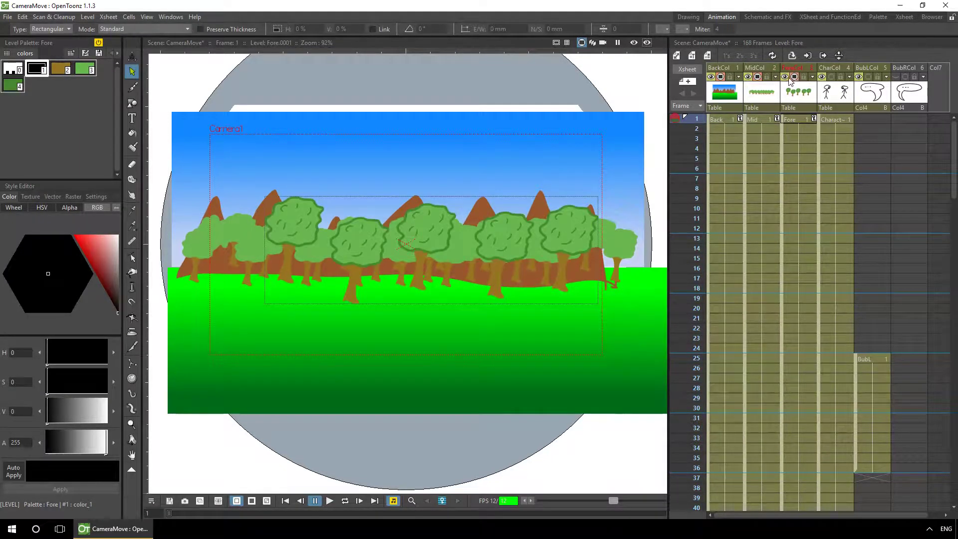
left_click(832, 77)
left_click(869, 77)
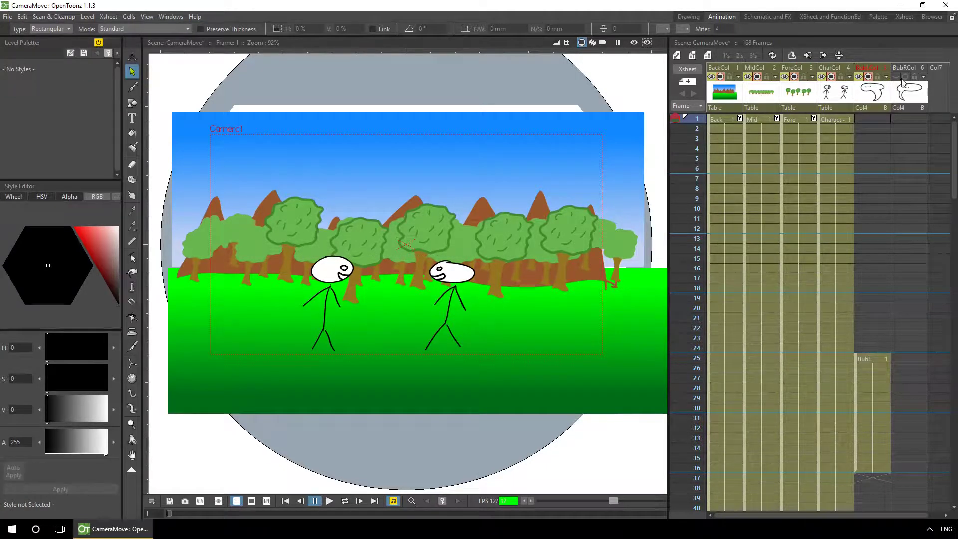
left_click(905, 76)
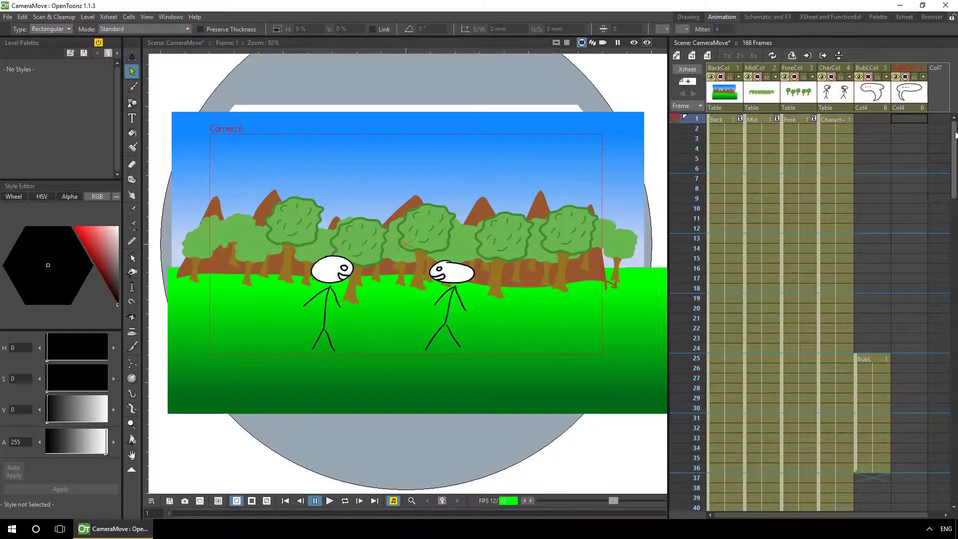
Review the frame ranges of the speech bubble columns throughout the Xsheet.
left_click_drag(955, 135, 939, 293)
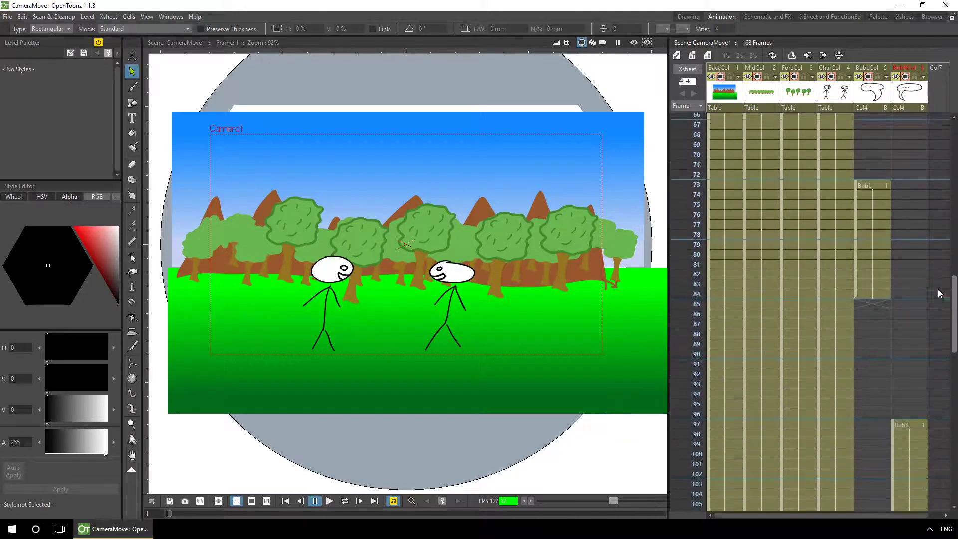
scroll(939, 295, "down", 3)
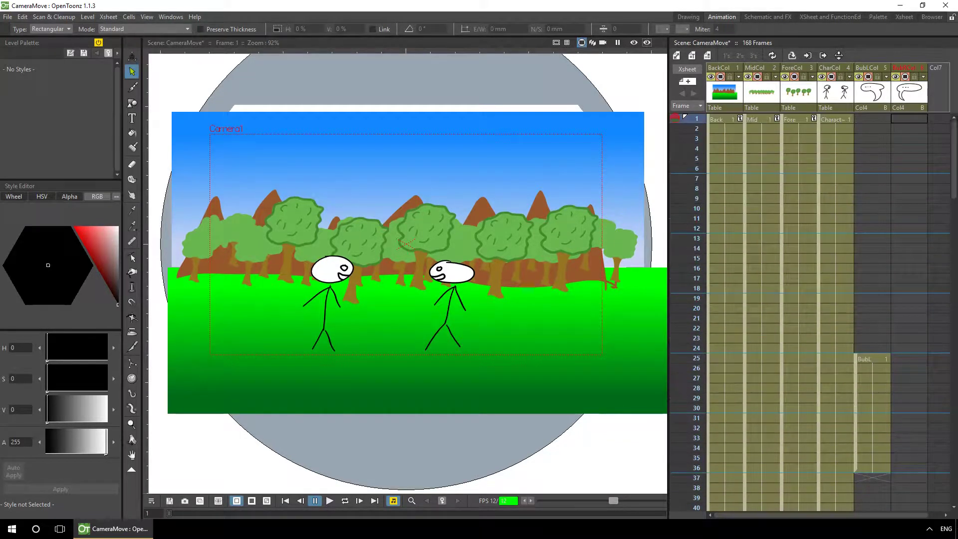
Show the scene in 3D view and examine the depth spacing of the layers and the camera from different angles.
key("space")
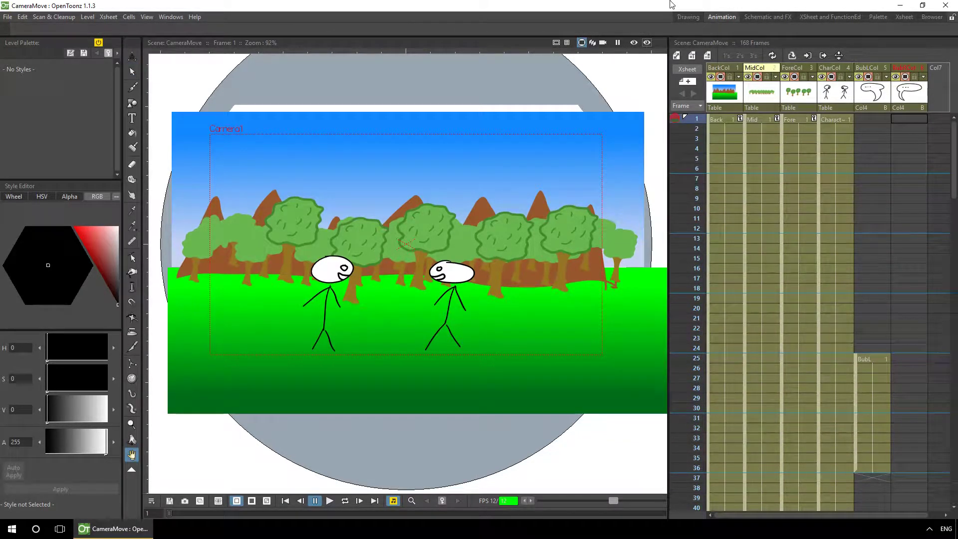
left_click(591, 44)
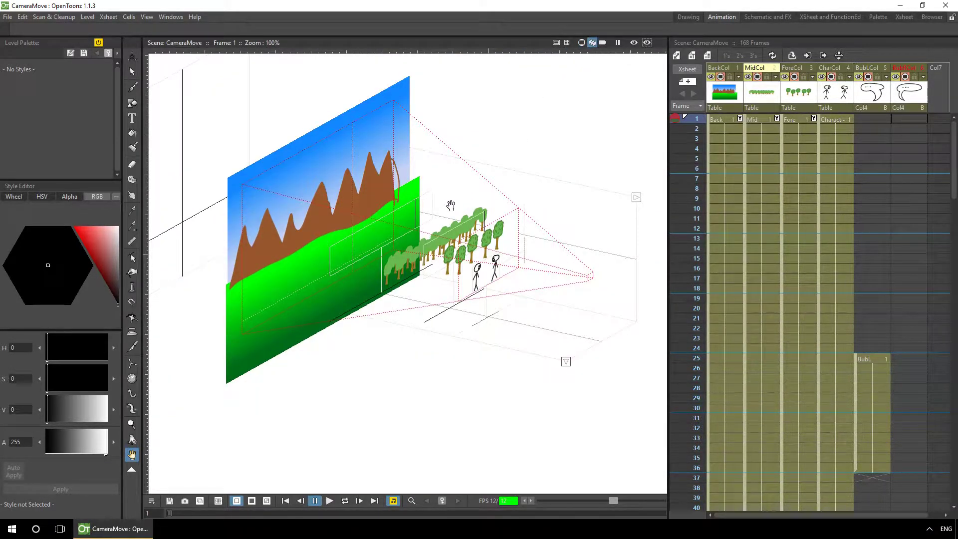
left_click_drag(436, 215, 410, 198)
key("shift+space")
key("ctrl+space")
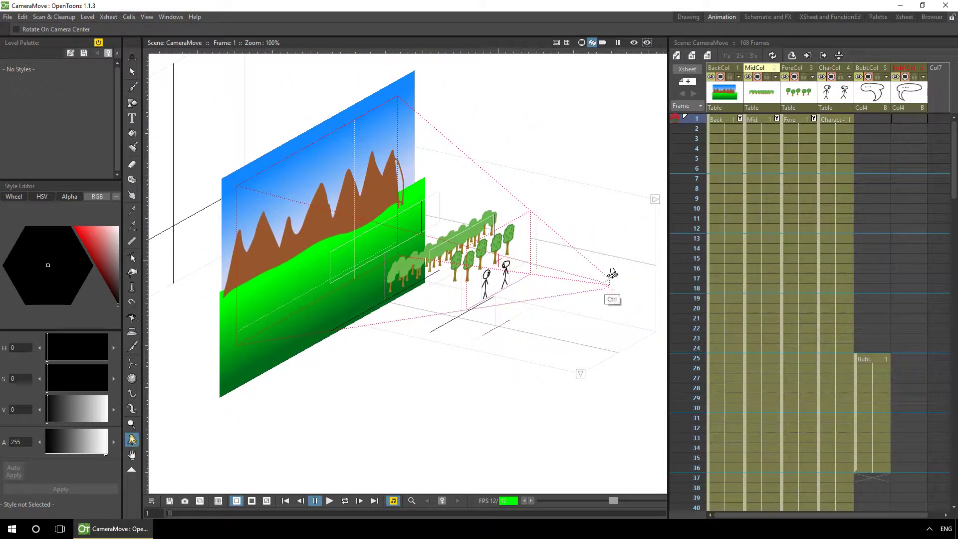
left_click_drag(614, 271, 575, 270)
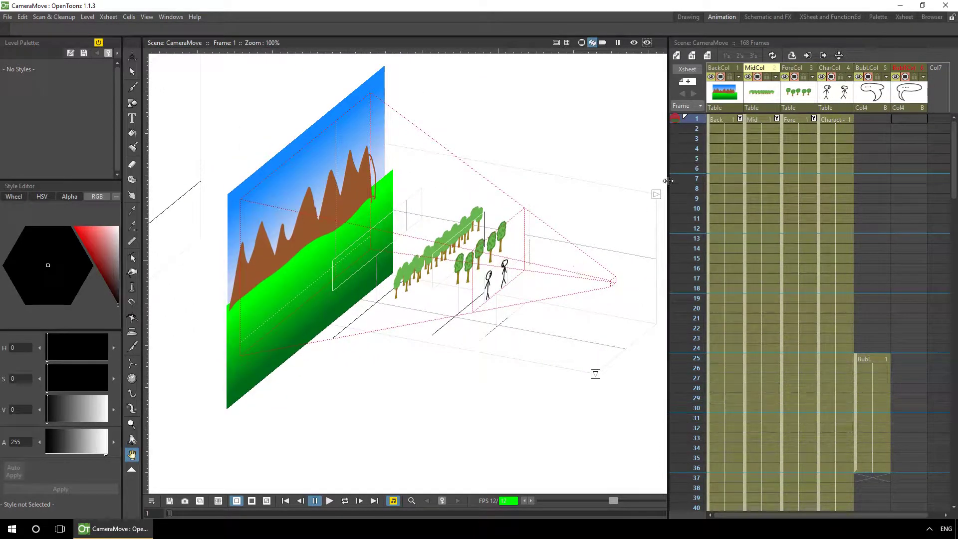
Set the Animate tool to Camera1's Position in camera stand view, and switch to the XSheet and FunctionEd room.
left_click(726, 118)
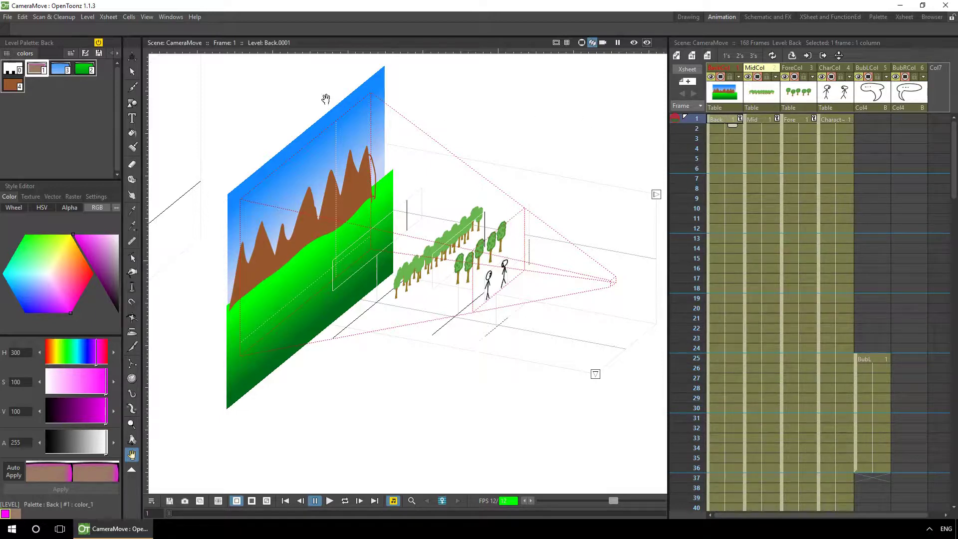
left_click(132, 57)
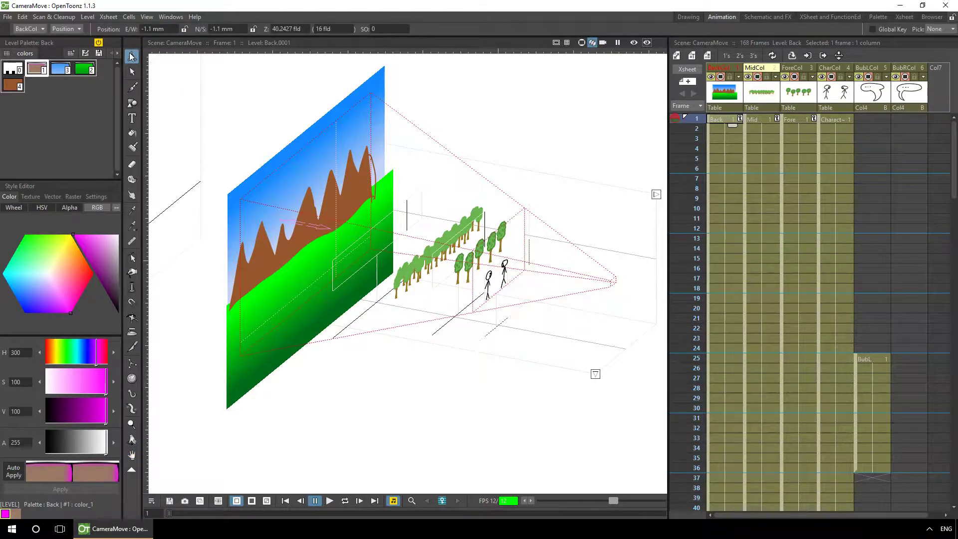
left_click(73, 29)
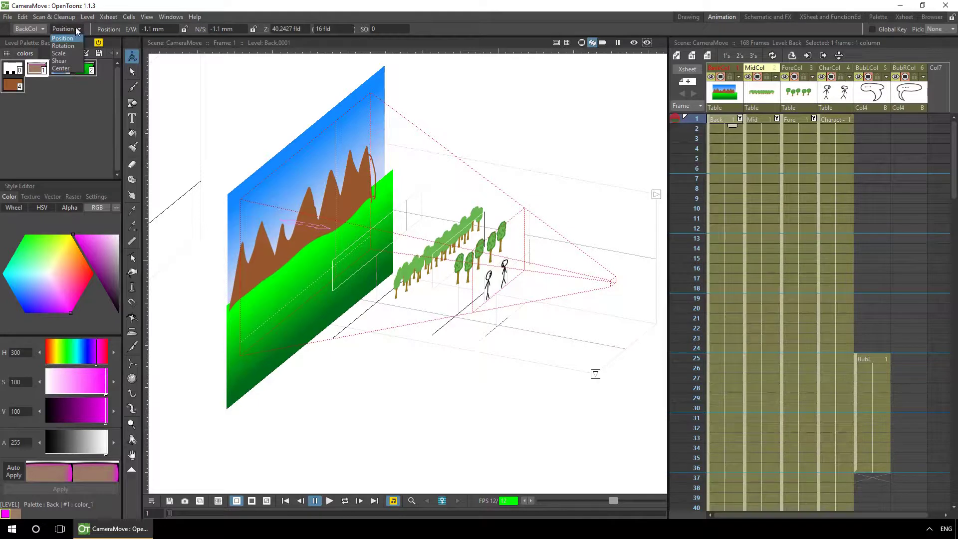
left_click(75, 28)
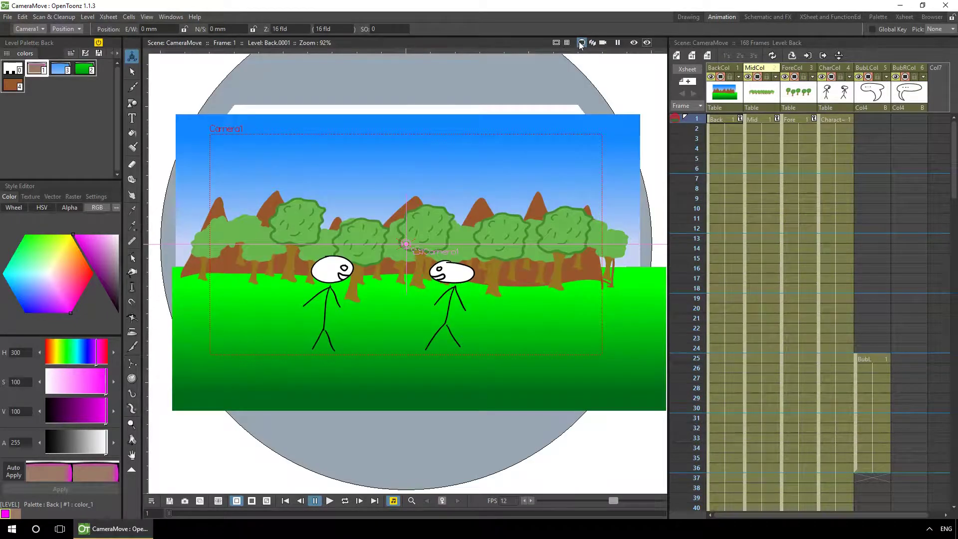
left_click(818, 17)
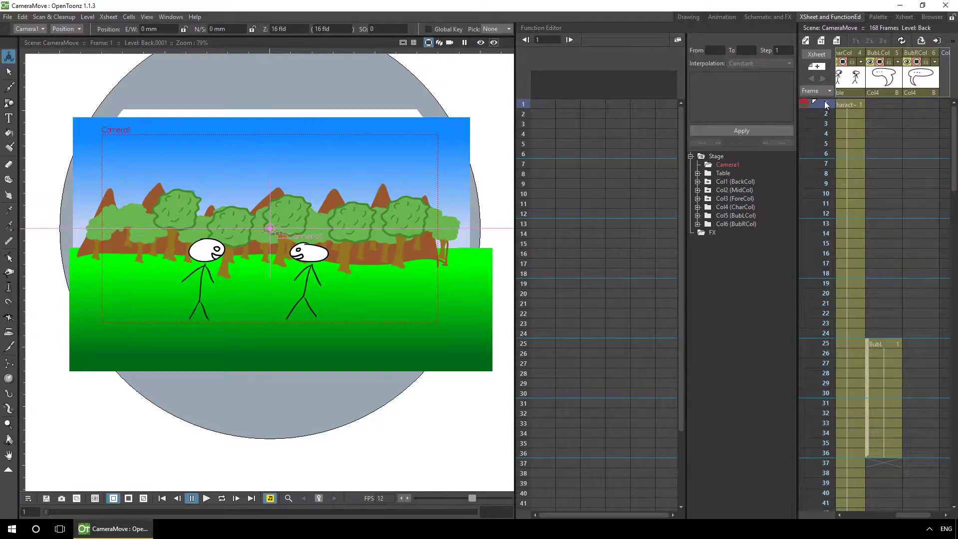
Scrub from frame 1 to 25 and visit frame 50 to examine when each speech bubble appears in the scene.
left_click_drag(829, 105, 827, 343)
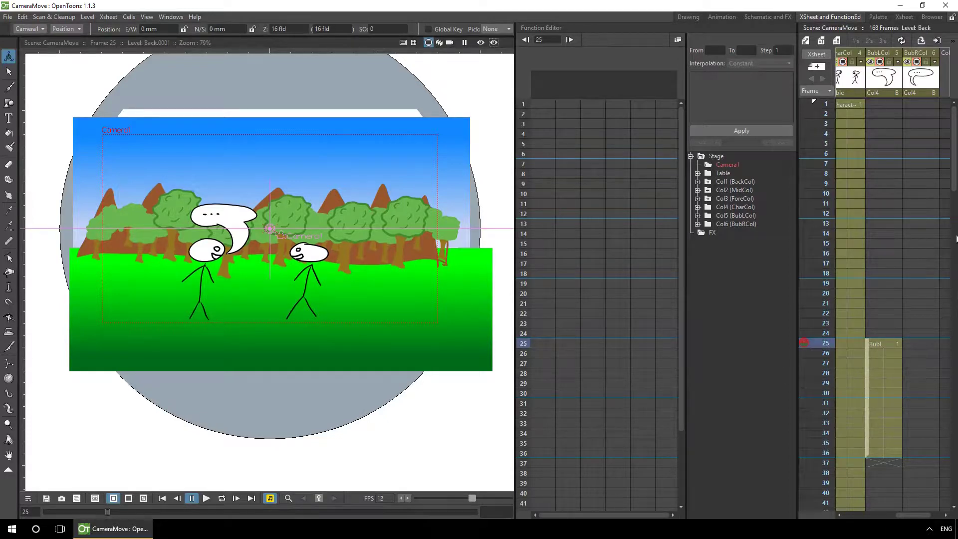
scroll(954, 238, "down", 9)
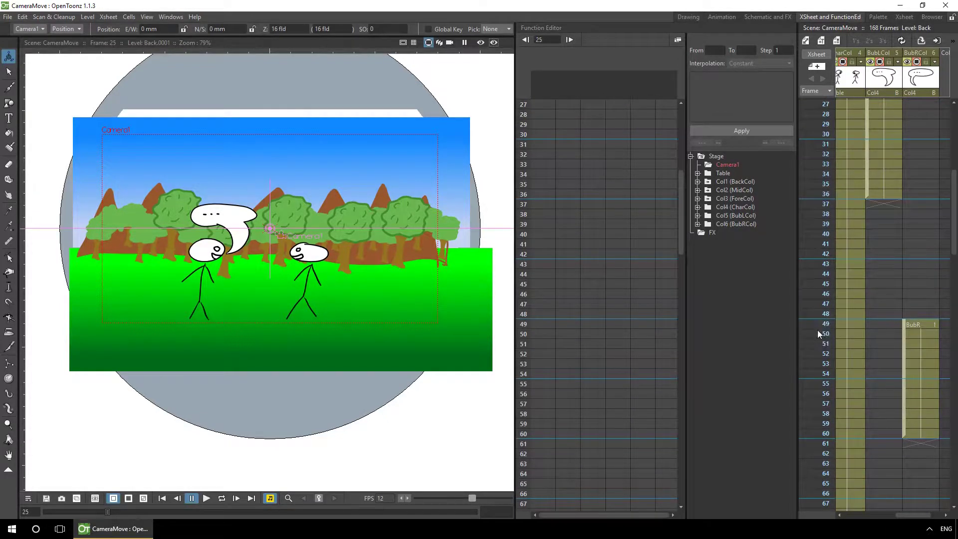
left_click(823, 333)
scroll(943, 288, "down", 10)
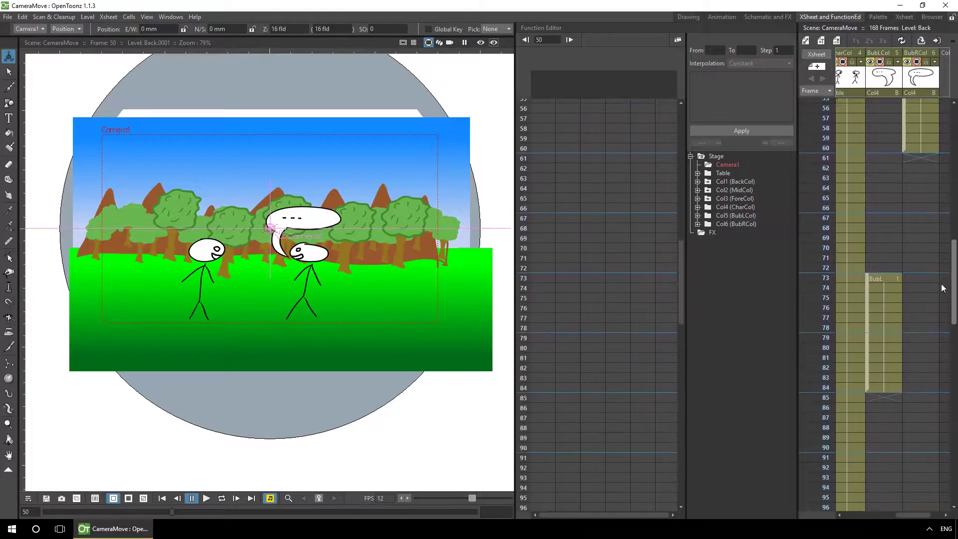
scroll(943, 288, "down", 14)
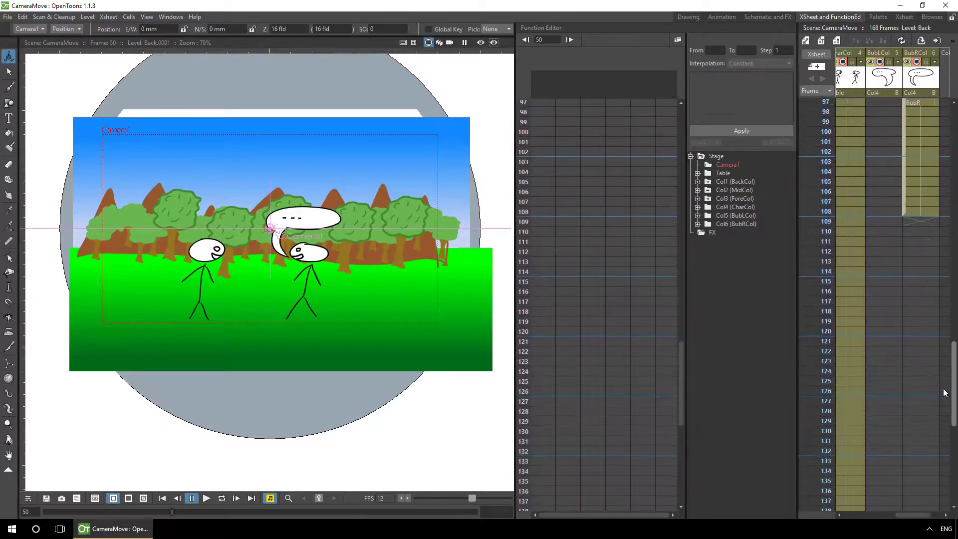
scroll(945, 392, "up", 20)
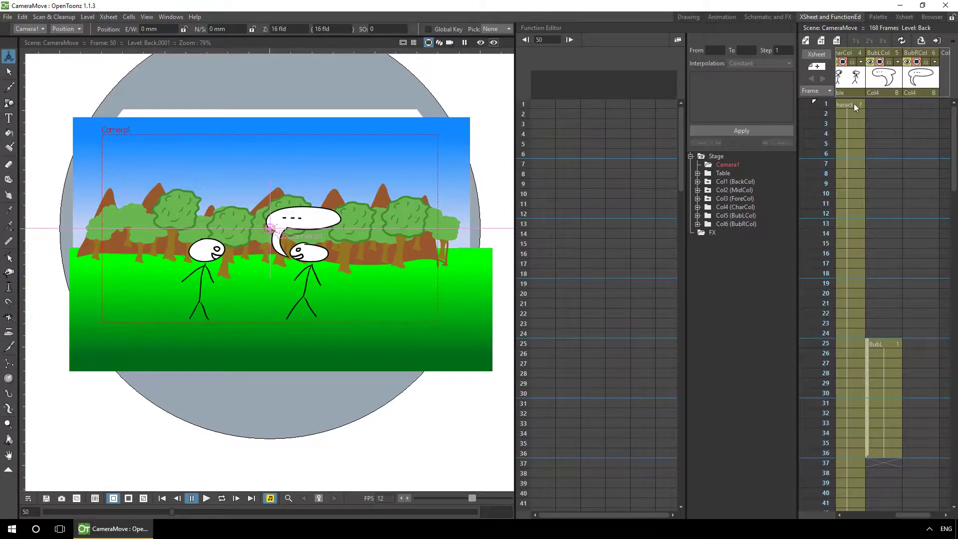
Set a keyframe for Camera1 at frame 6.
left_click(824, 106)
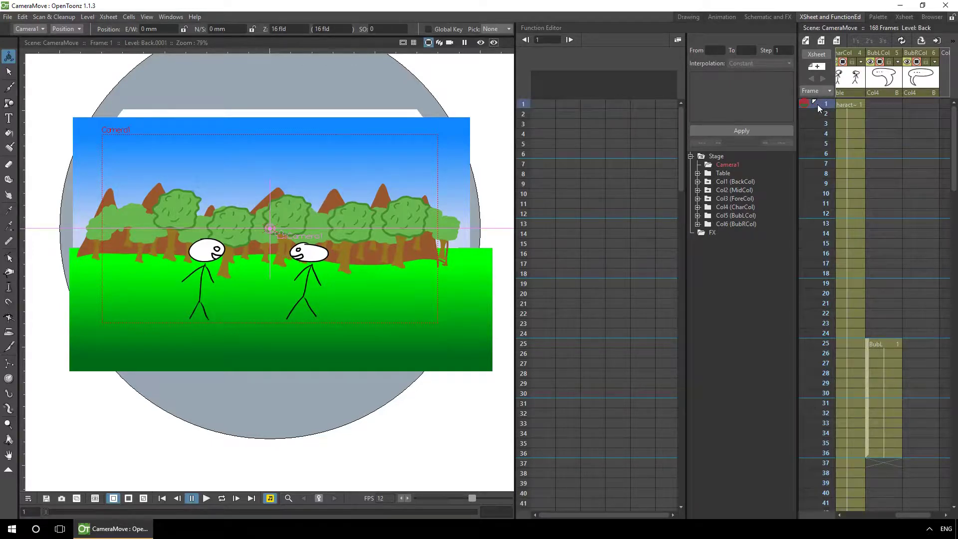
left_click(826, 155)
left_click(826, 164)
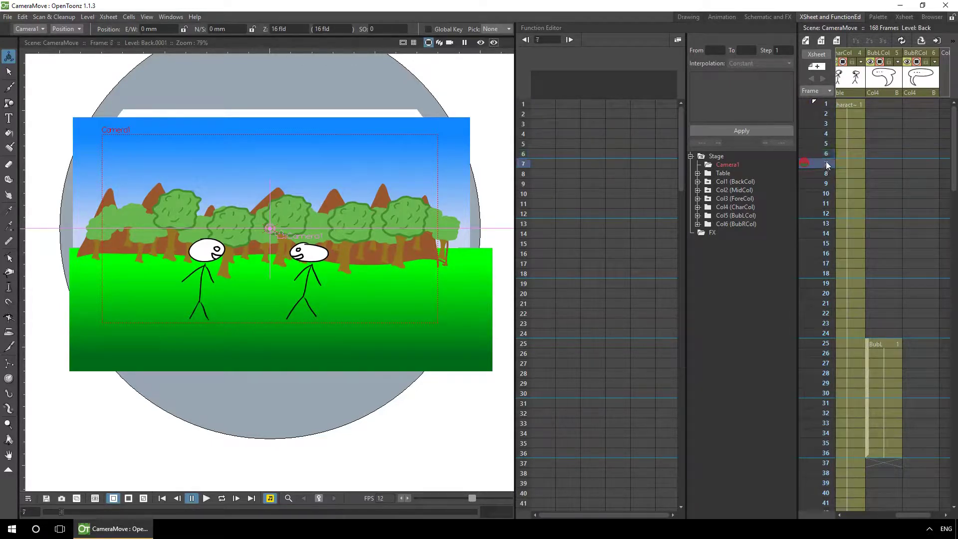
left_click(826, 156)
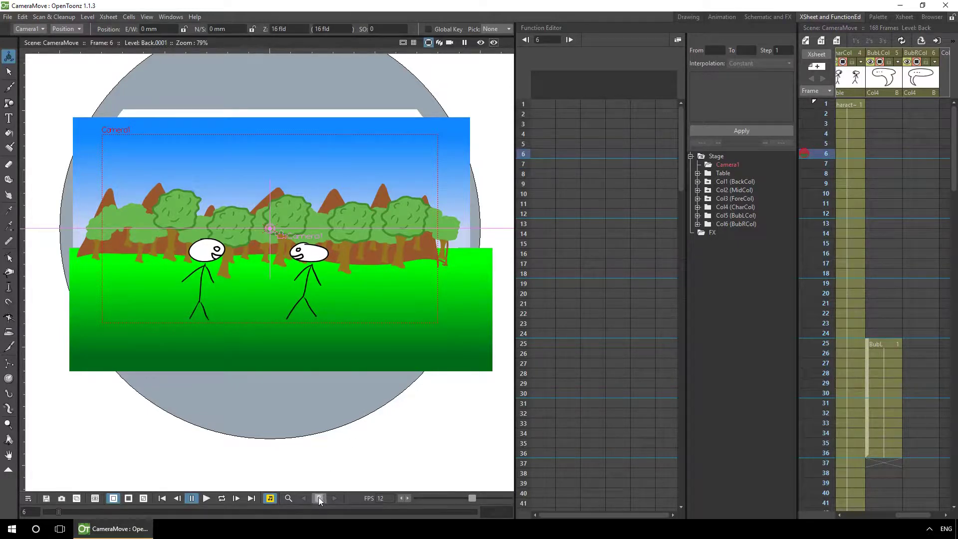
left_click(30, 28)
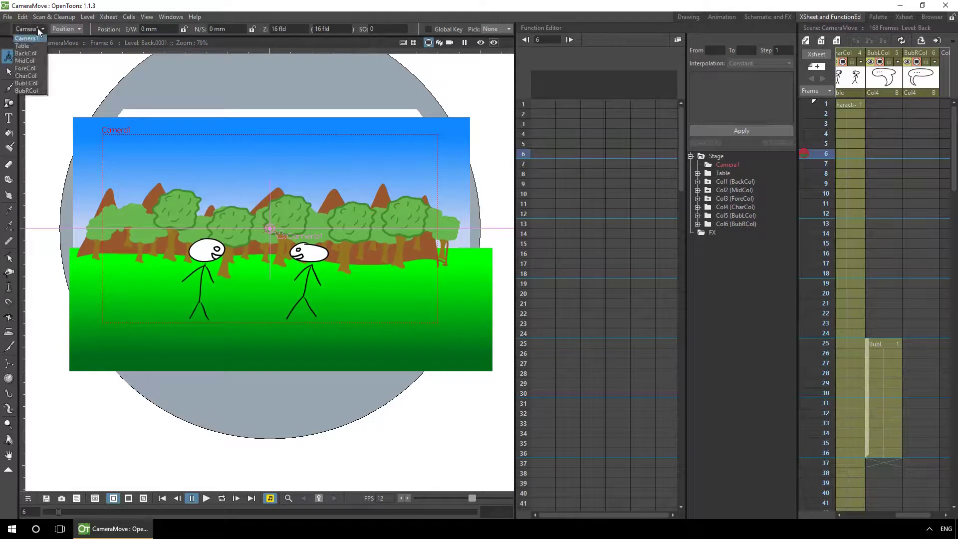
left_click(38, 31)
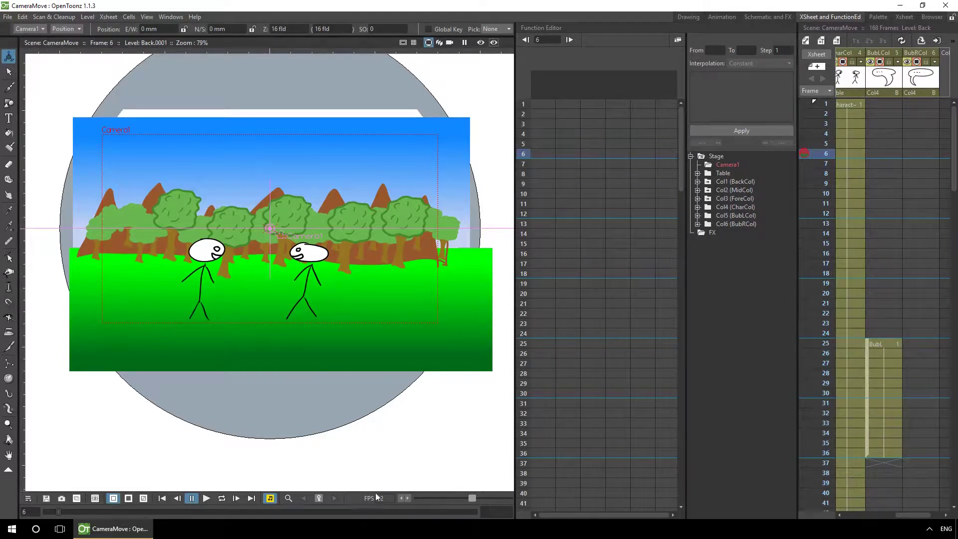
left_click(319, 498)
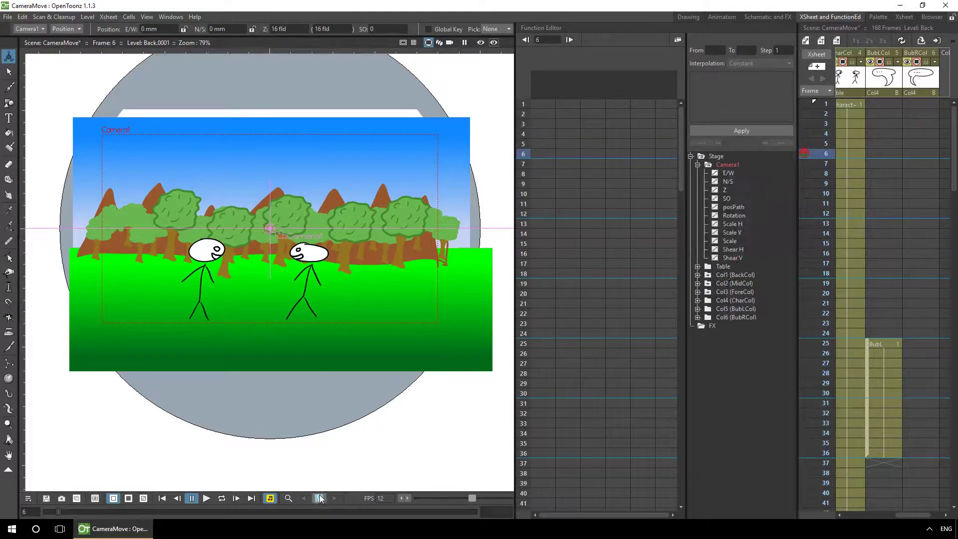
Delete the frame 6 keys of every Camera1 channel except E/W, N/S and Z, and narrow the Function Editor.
left_click(728, 173)
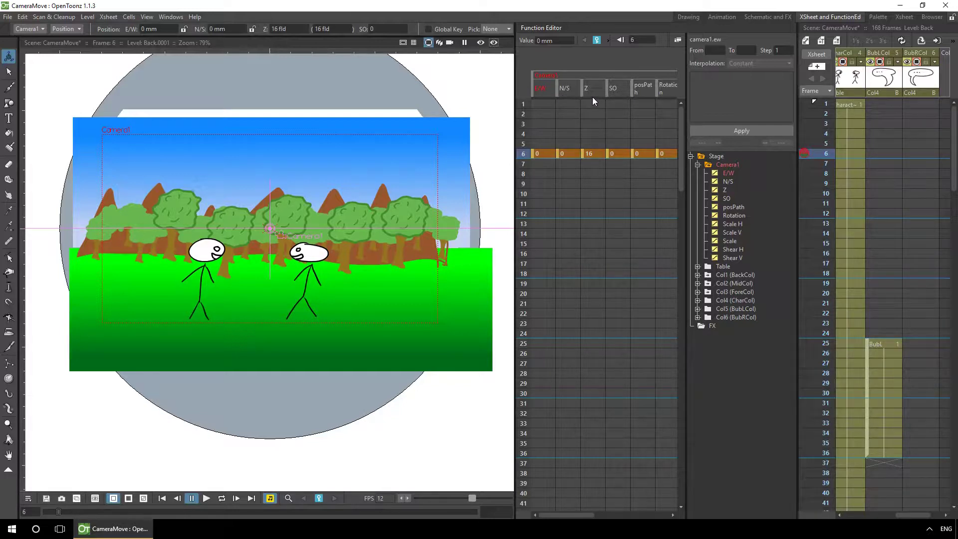
left_click(614, 173)
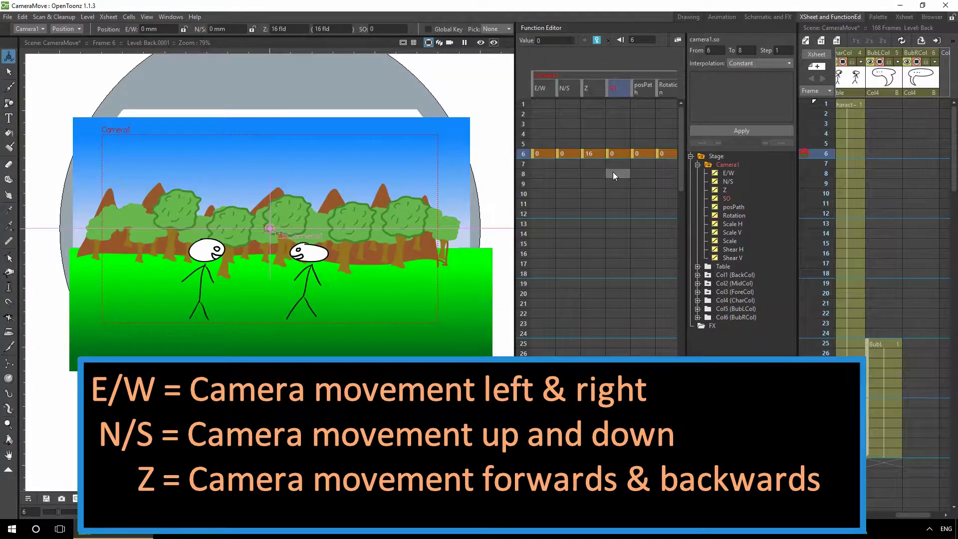
left_click_drag(627, 153, 649, 145)
key("Delete")
left_click_drag(624, 515, 539, 514)
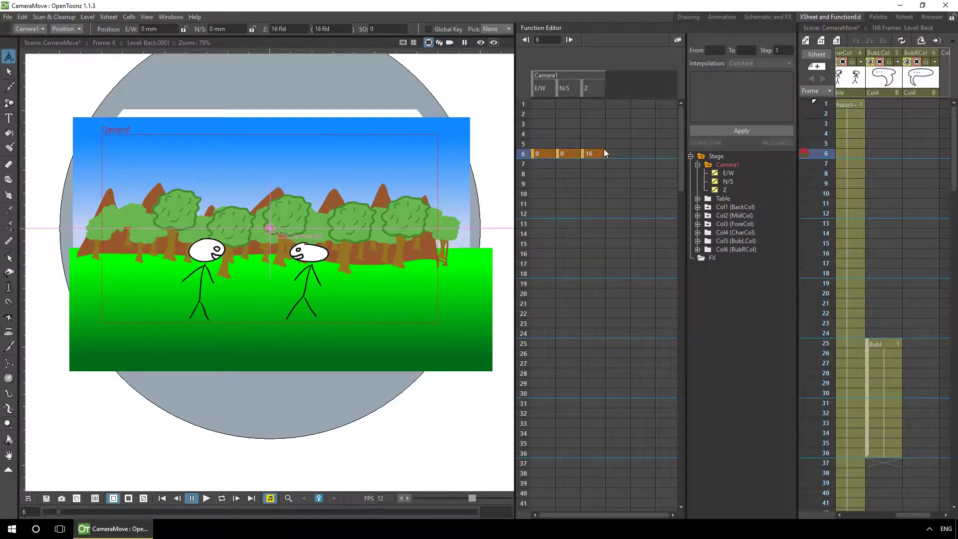
left_click_drag(516, 108, 548, 140)
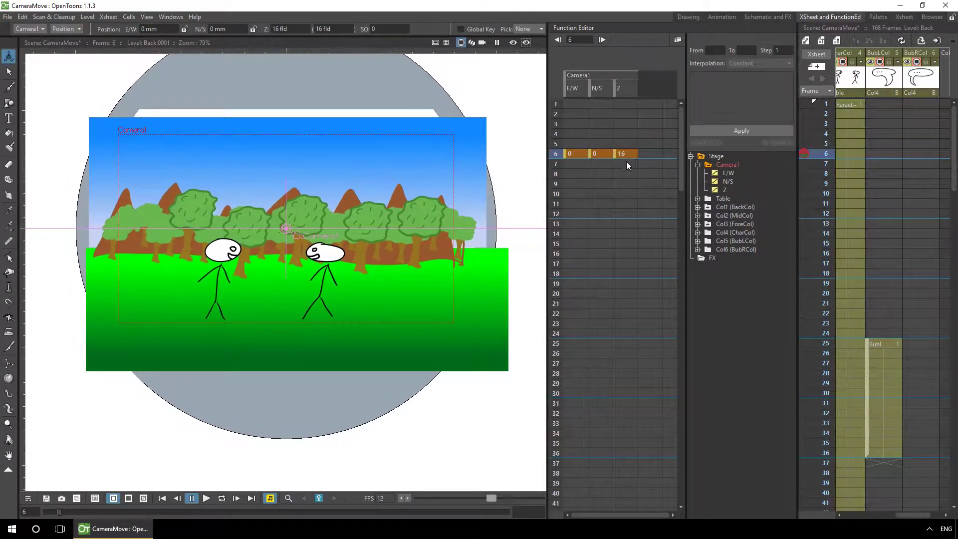
Reposition Camera1 at frame 24 to E/W -16.28 mm, N/S -12.06 mm and Z 9.3917 fld.
mouse_move(824, 107)
left_mouse_down()
mouse_move(826, 168)
mouse_move(809, 274)
mouse_move(826, 334)
left_mouse_up()
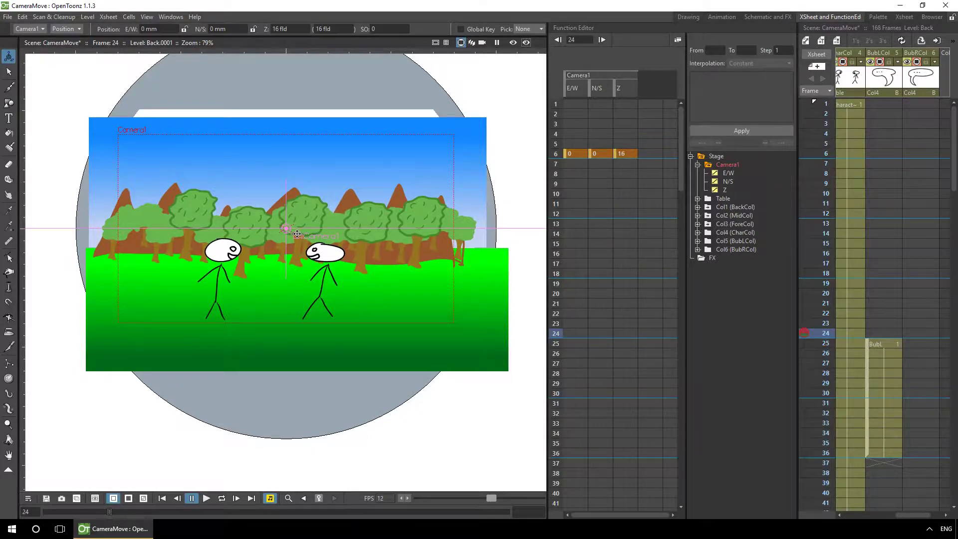
mouse_move(298, 234)
left_mouse_down()
mouse_move(269, 204)
mouse_move(323, 222)
mouse_move(300, 224)
mouse_move(313, 220)
mouse_move(282, 241)
left_mouse_up()
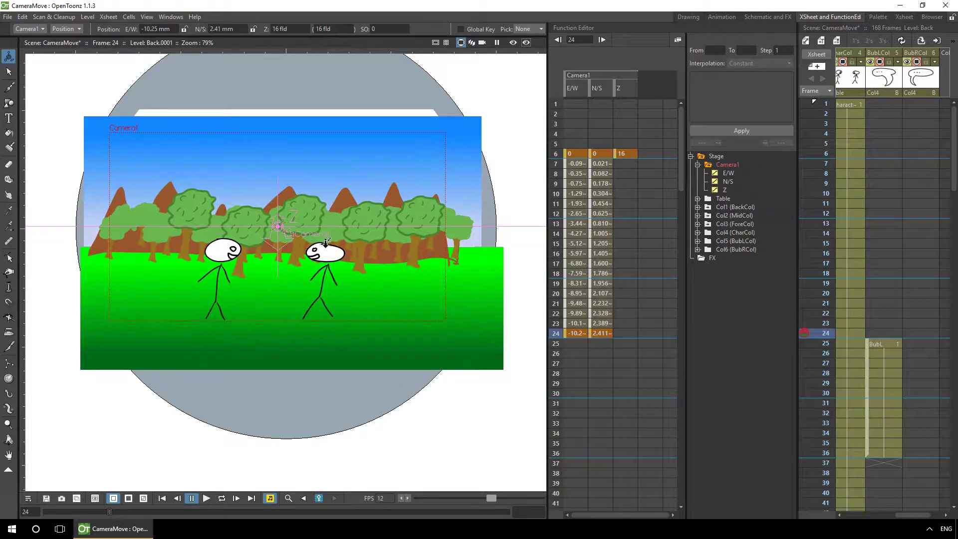
mouse_move(310, 242)
left_mouse_down()
mouse_move(302, 229)
mouse_move(296, 245)
mouse_move(322, 230)
mouse_move(296, 228)
left_mouse_up()
left_click_drag(294, 234, 289, 233)
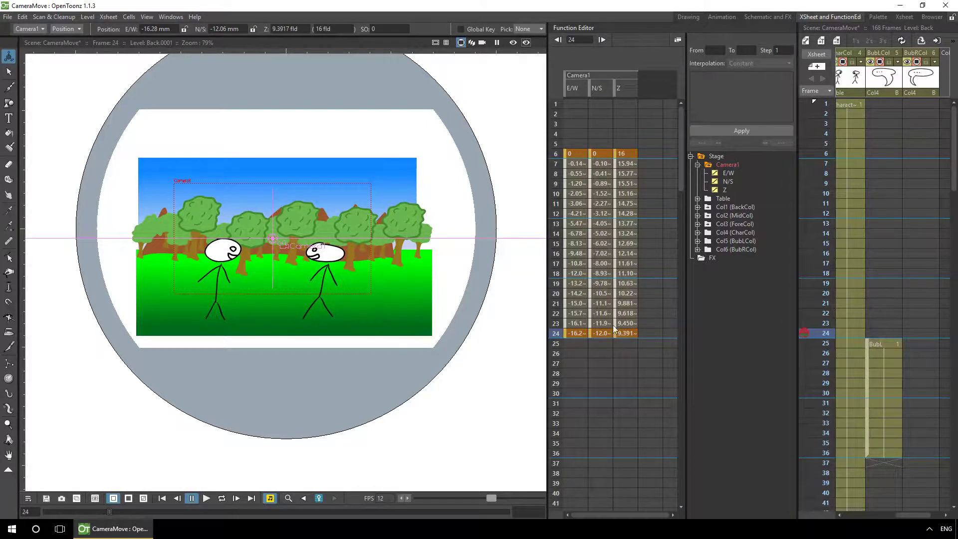
Scrub between frames 6 and 24 and compare the camera stand view with the camera view to examine the move.
left_click(824, 155)
left_click_drag(827, 161, 805, 333)
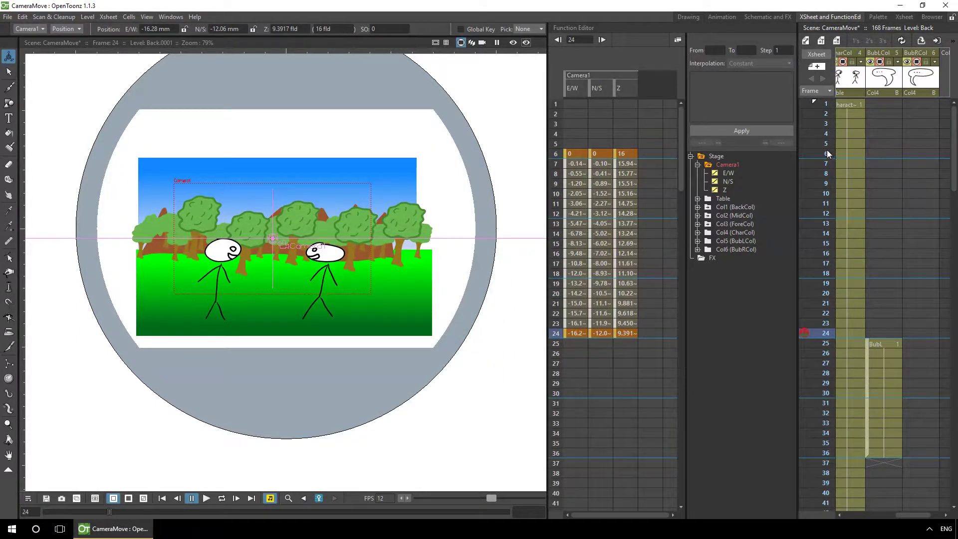
left_click(827, 154)
left_click(482, 43)
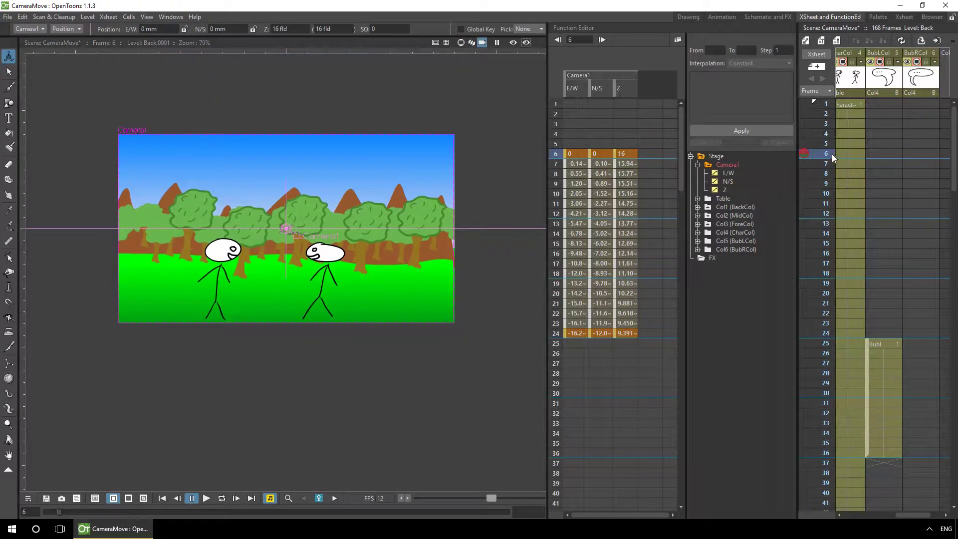
mouse_move(828, 160)
left_mouse_down()
mouse_move(818, 319)
mouse_move(829, 157)
left_mouse_up()
left_click(460, 42)
Key Camera1 at frame 25 with E/W -69.32 mm, N/S -15.07 mm and Z 7.1577 fld, and hold it to frame 42.
left_click(823, 293)
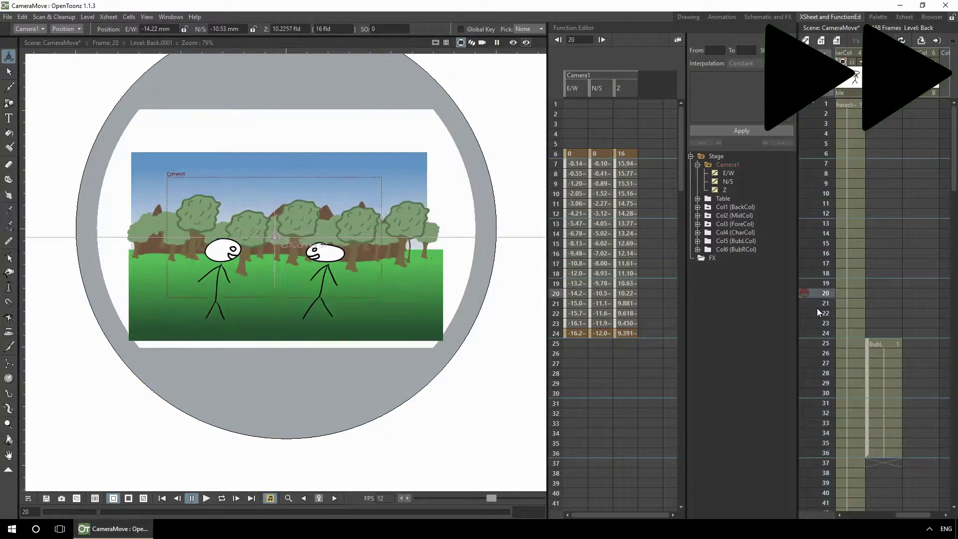
left_click(826, 343)
left_click_drag(320, 252, 260, 239)
scroll(826, 300, "down", 5)
left_click(826, 323)
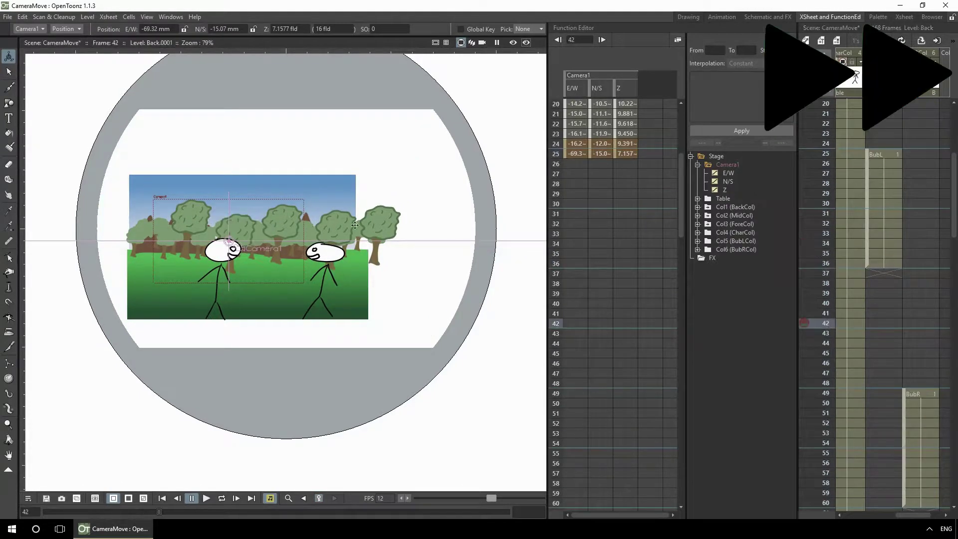
Key Camera1 at frame 43 on the other character with E/W 36.77 mm and N/S -12.66 mm, and hold it to frame 66.
left_click_drag(355, 226, 450, 239)
left_click(826, 413)
scroll(819, 277, "down", 3)
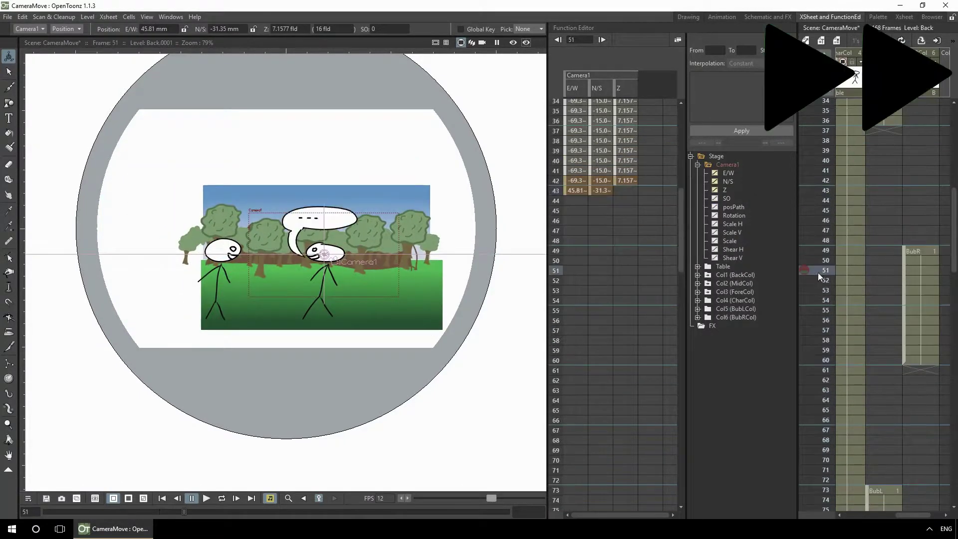
left_click(826, 420)
left_click_drag(350, 260, 342, 244)
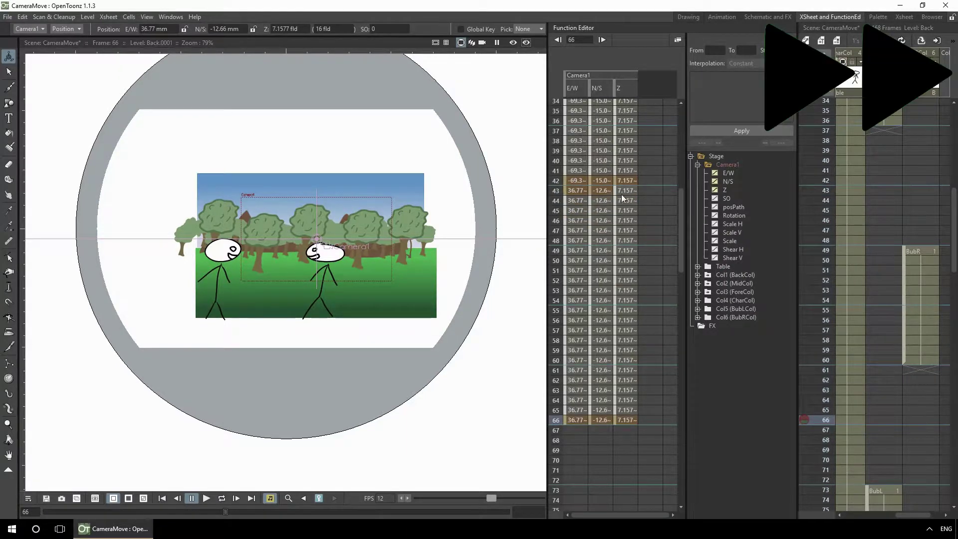
Copy Camera1's frame 42 keys to frame 67 and hold that position with a keyframe at frame 90.
left_click_drag(577, 180, 569, 252)
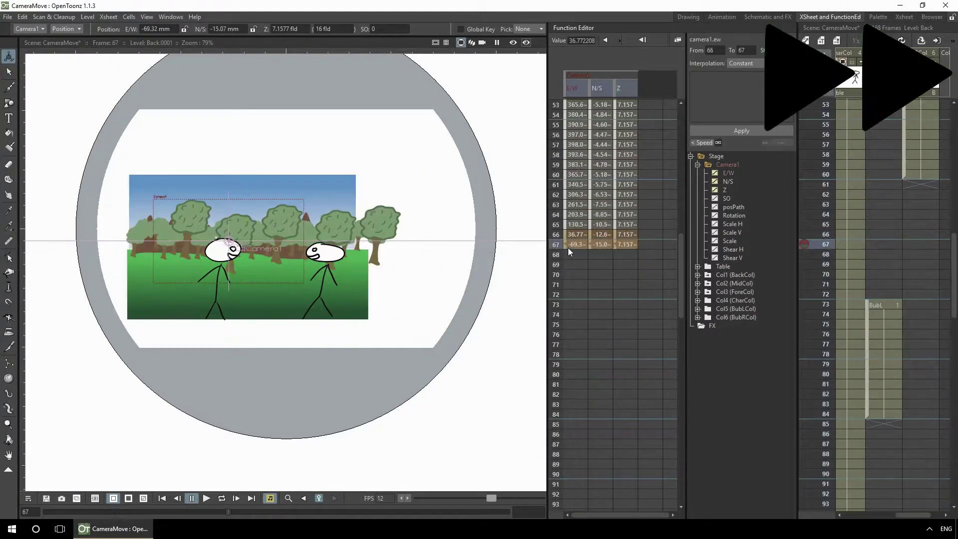
scroll(867, 232, "down", 5)
left_click(864, 200)
left_click(320, 499)
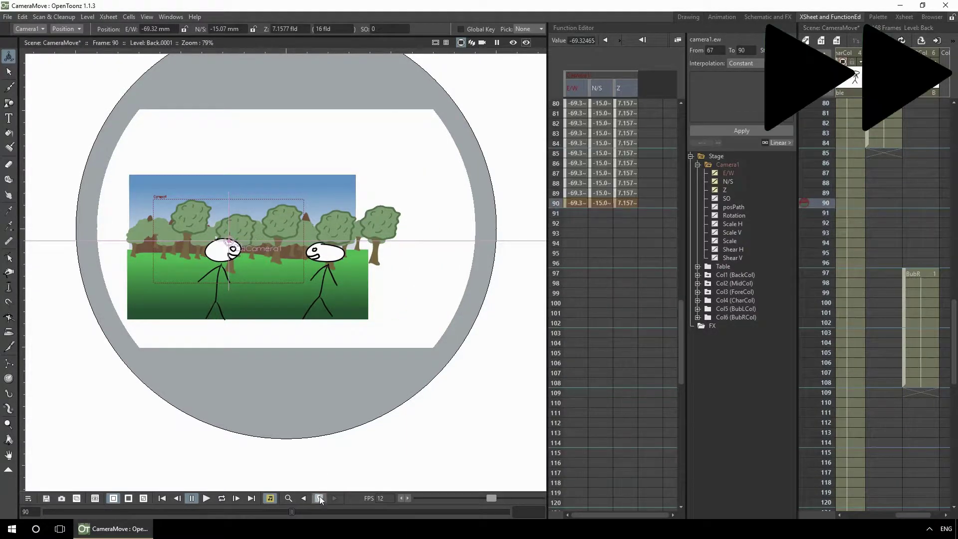
Key Camera1 at frame 91 with E/W -21.7 mm, N/S -11.45 mm and Z 9.6811 fld, and hold it to frame 115.
left_click(826, 212)
left_click(826, 442)
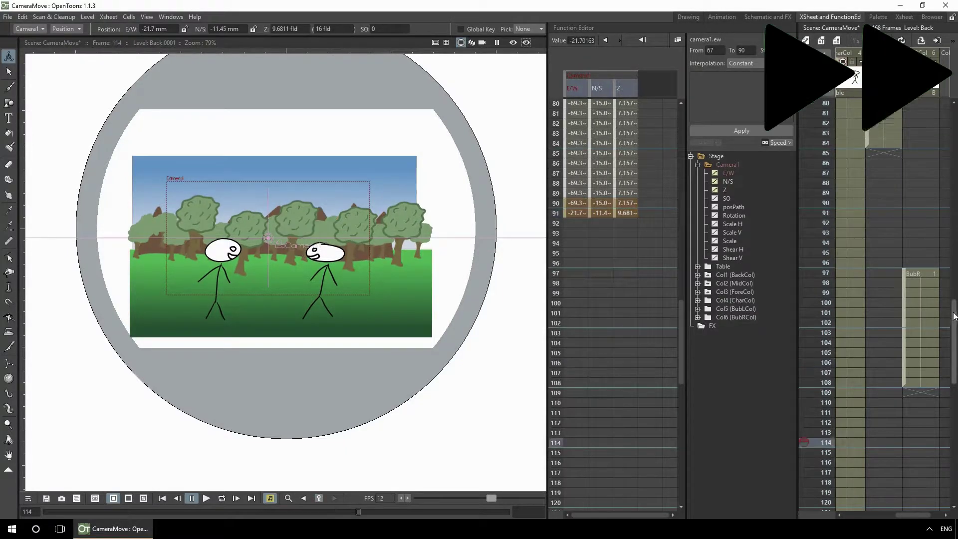
scroll(954, 316, "down", 6)
Set Camera1's Z to 13.4217 fld at frame 138 and key E/W and N/S there as well.
left_click(881, 274)
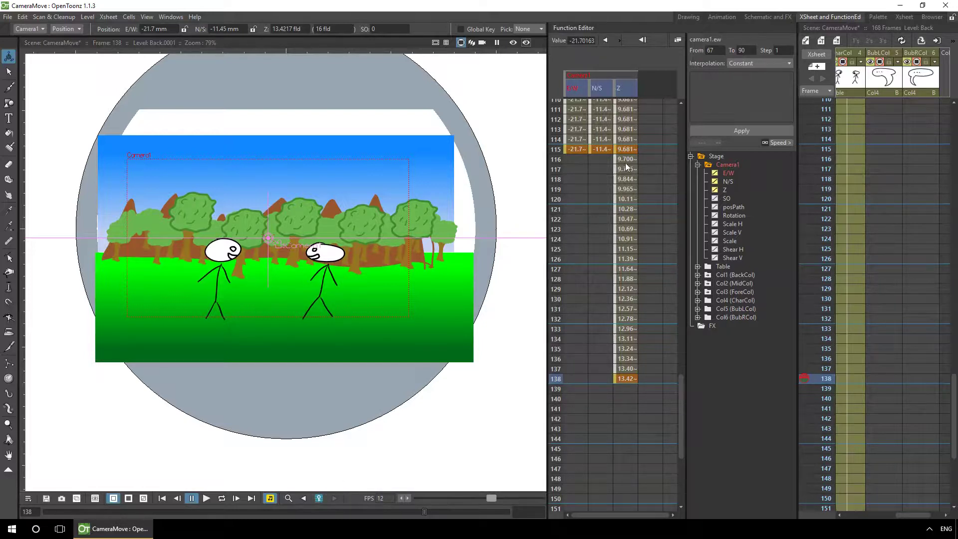
left_click(574, 379)
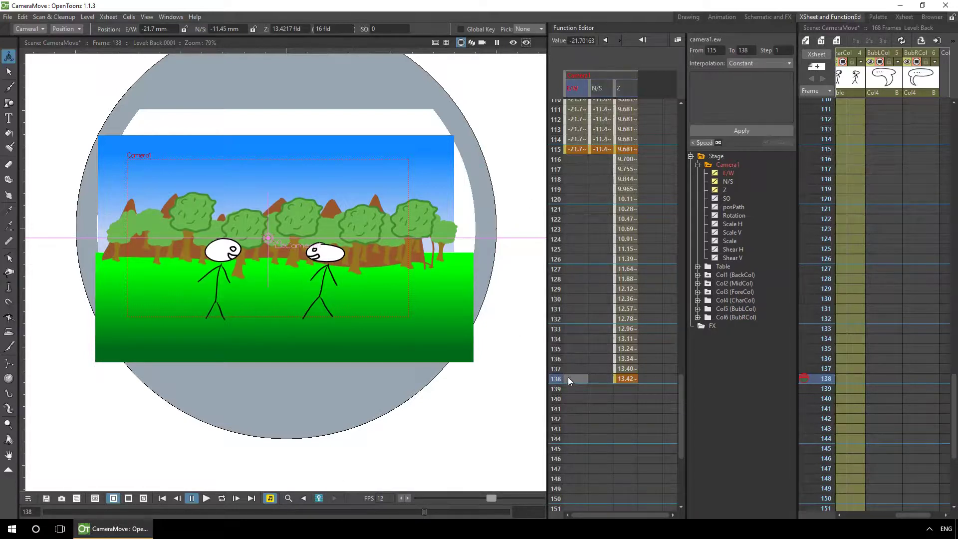
left_click(319, 499)
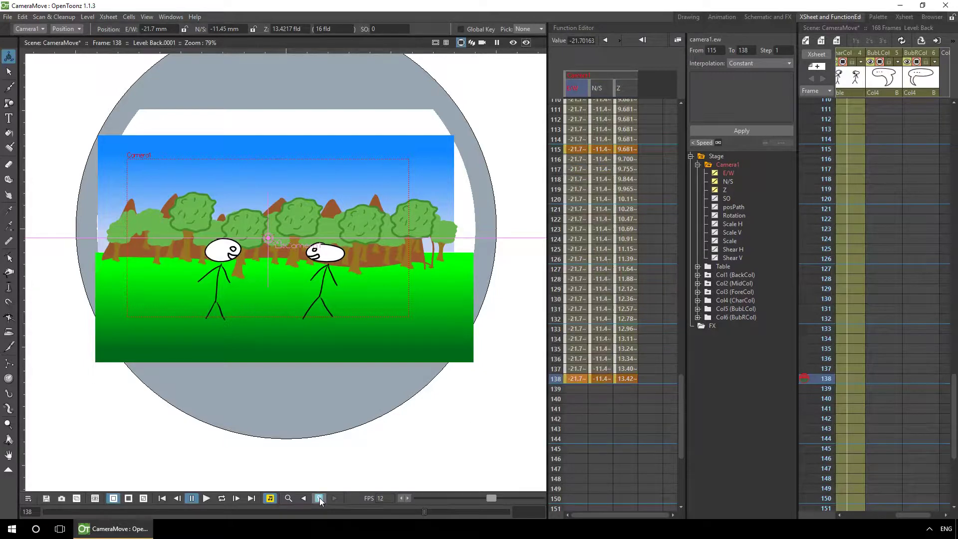
Play the animation from frame 1 in camera view to review the whole camera movement.
left_click(163, 498)
left_click(482, 42)
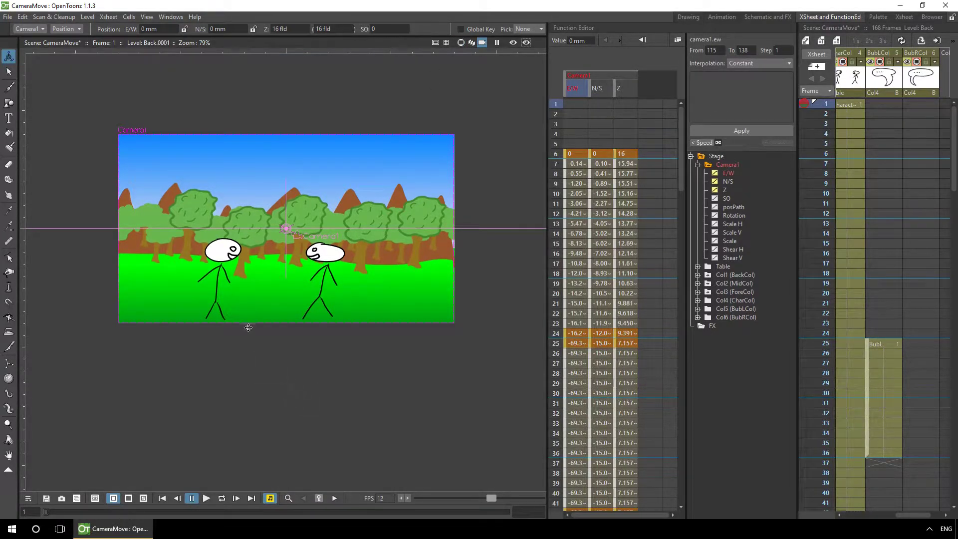
scroll(245, 333, "up", 3)
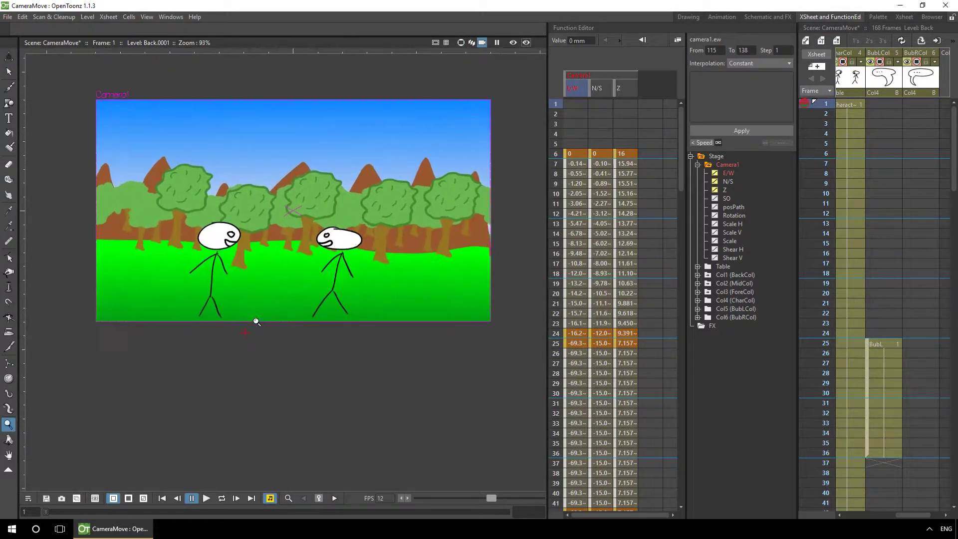
scroll(260, 316, "down", 1)
left_click(207, 498)
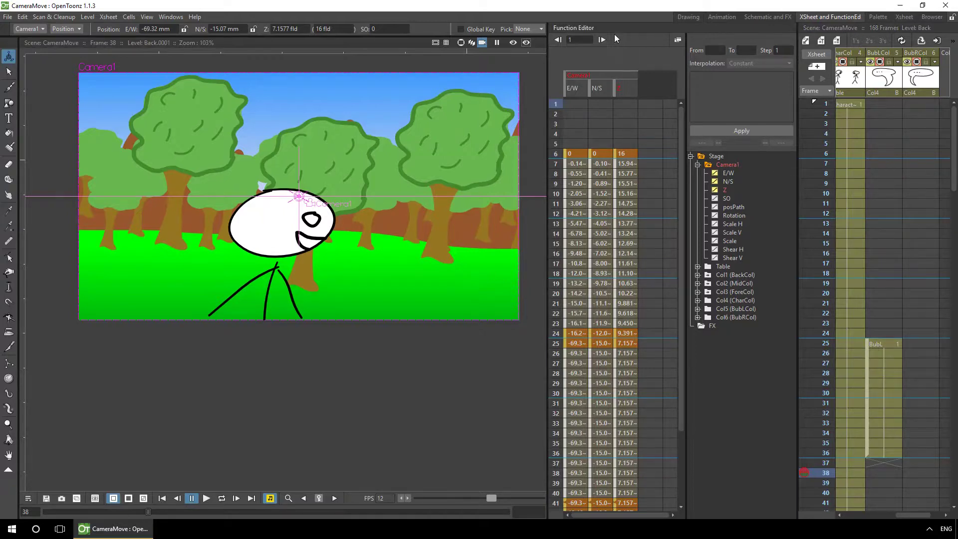
Move Camera1's frame 6 keys to frame 11 and its frame 24 keys to frame 27.
left_click_drag(647, 136, 566, 205)
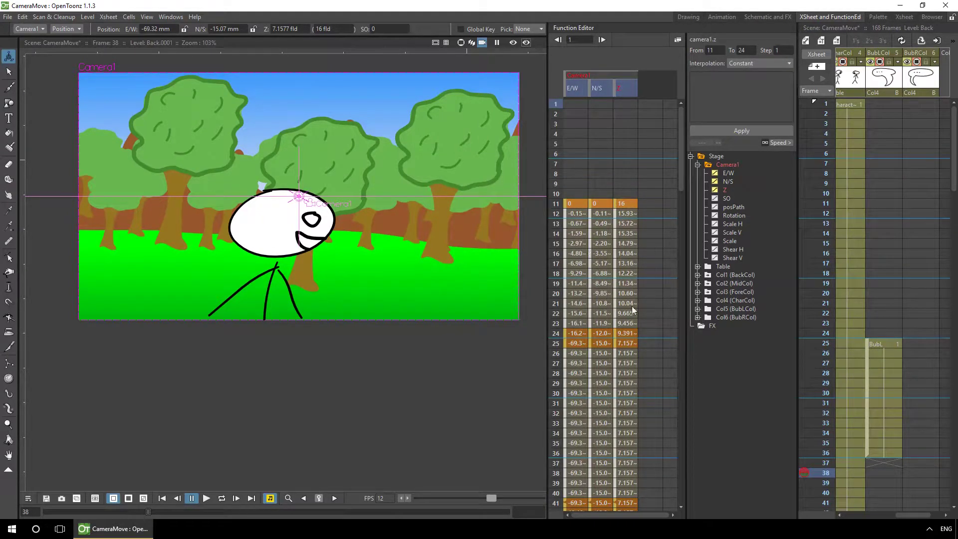
left_click(569, 335)
left_click_drag(569, 334, 560, 368)
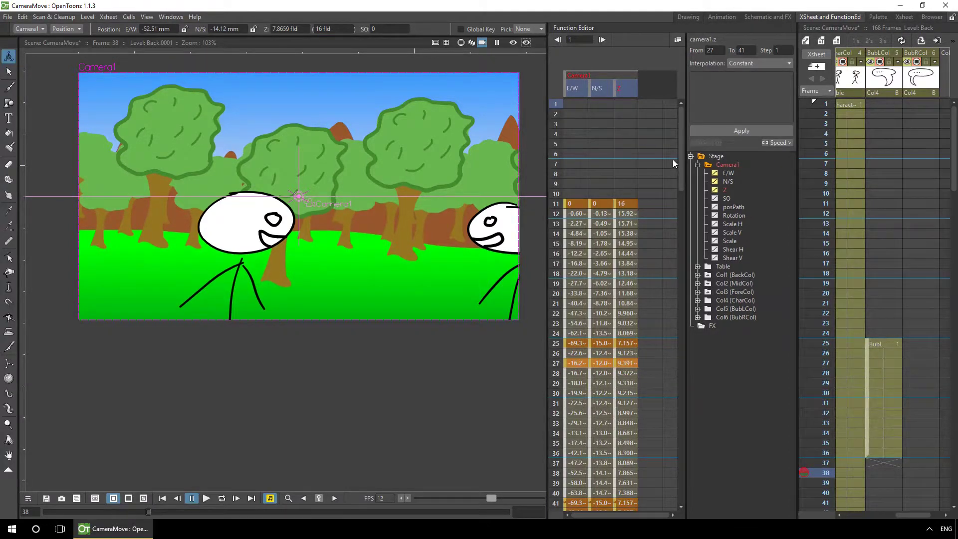
Remove all of Camera1's E/W, N/S and Z keyframes.
left_click_drag(682, 160, 662, 450)
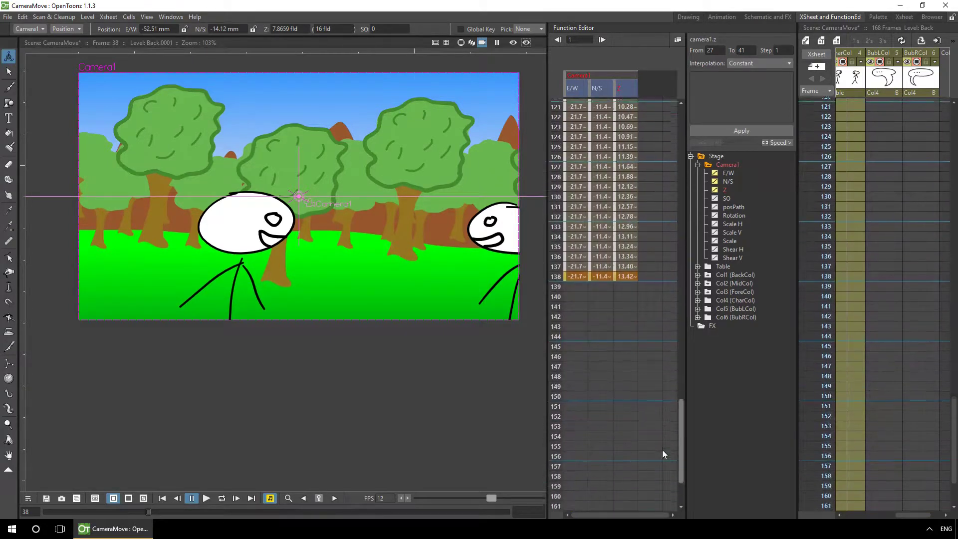
left_click_drag(657, 317, 574, 162)
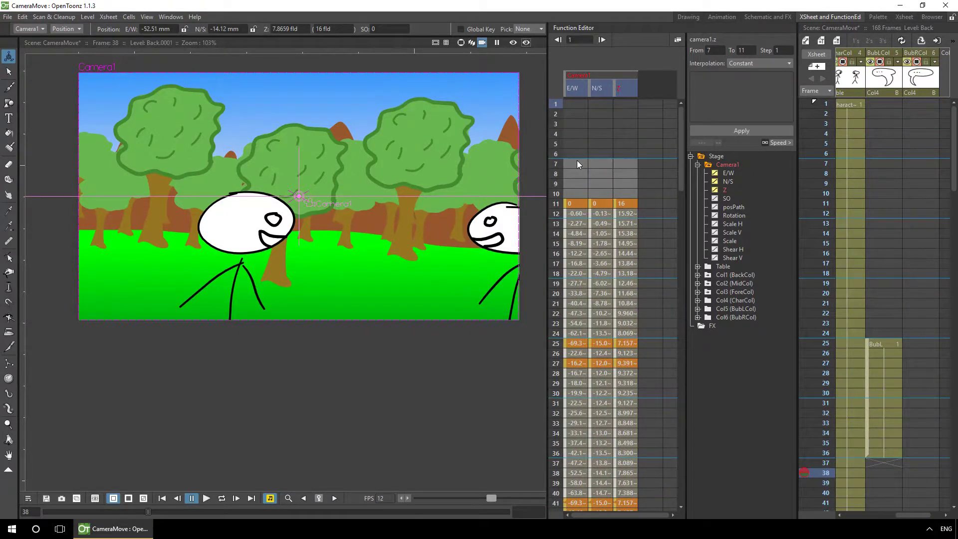
key("ctrl+z")
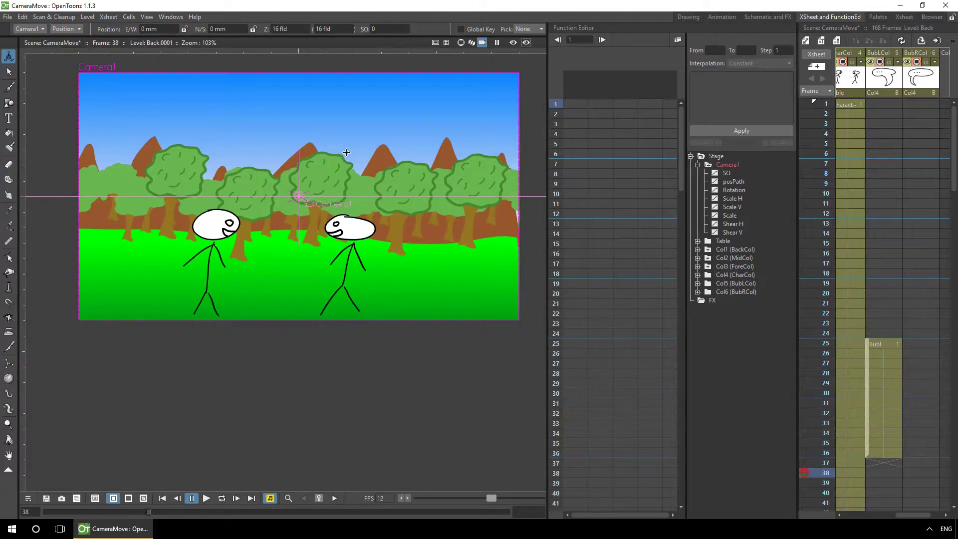
Return to the camera stand view and switch to the Animation room.
left_click(460, 42)
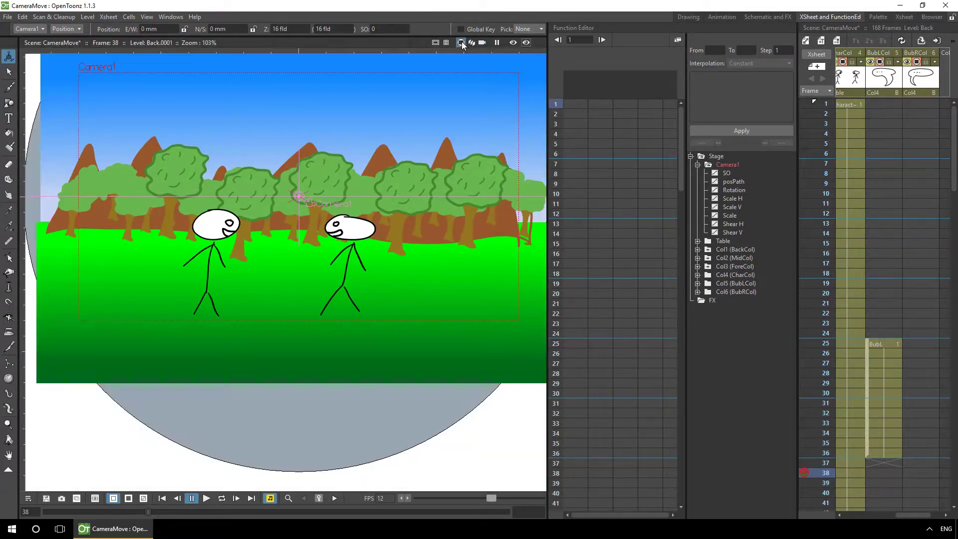
left_click_drag(381, 96, 368, 126)
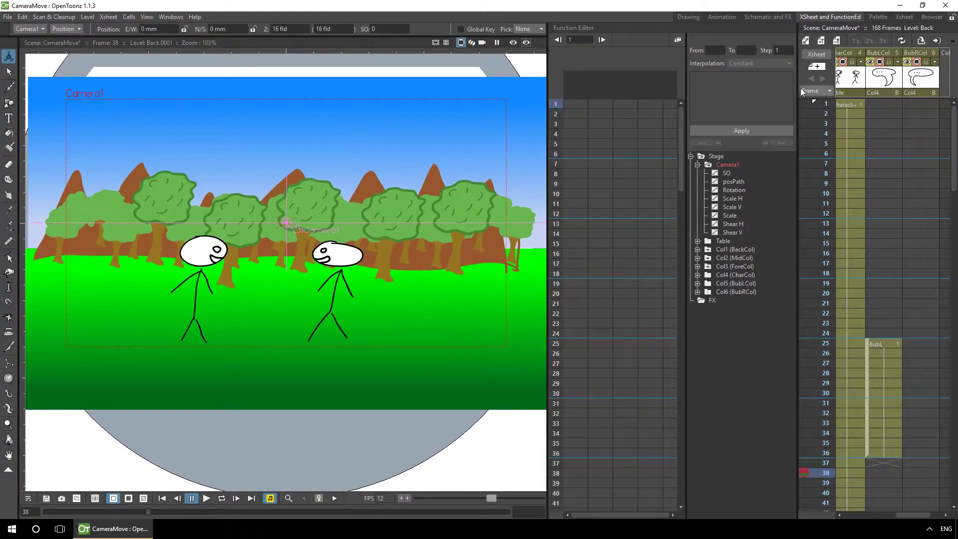
left_click(730, 17)
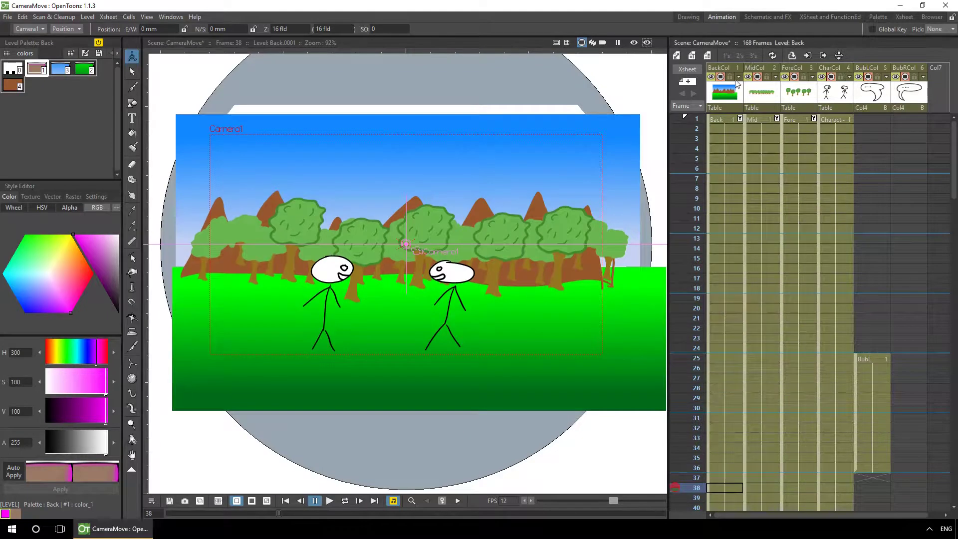
Create a Toonz Vector Level named DTCam at frame 1 of the empty seventh column.
left_click(798, 478)
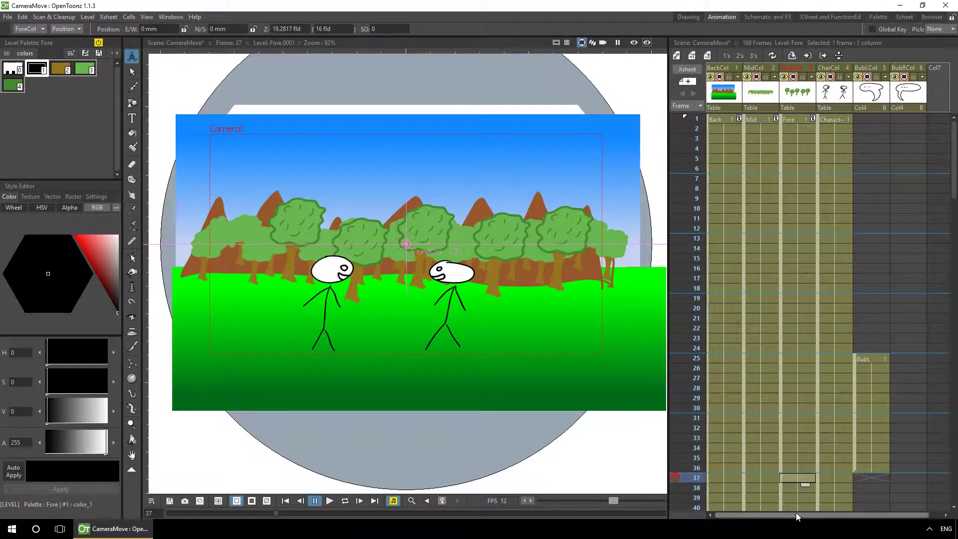
left_click_drag(795, 514, 810, 513)
left_click(932, 120)
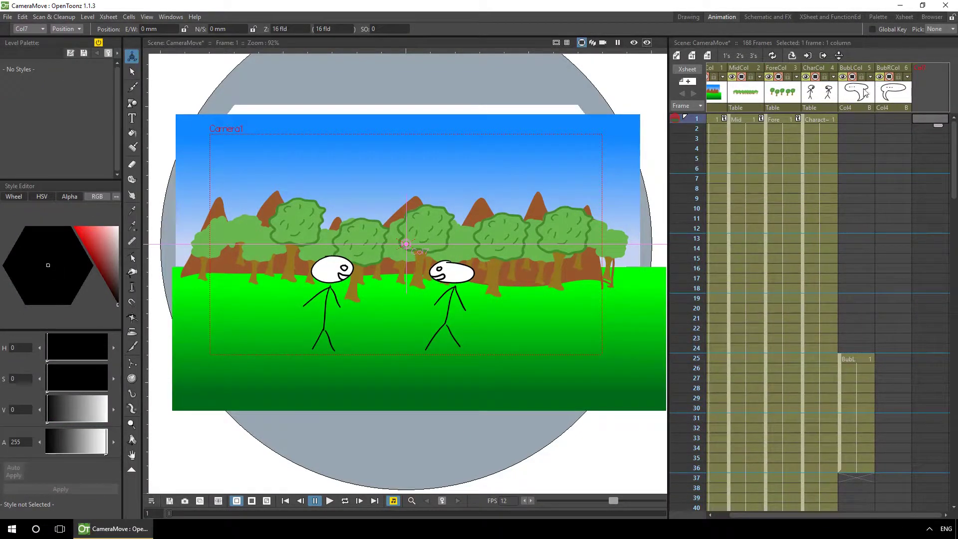
left_click(679, 57)
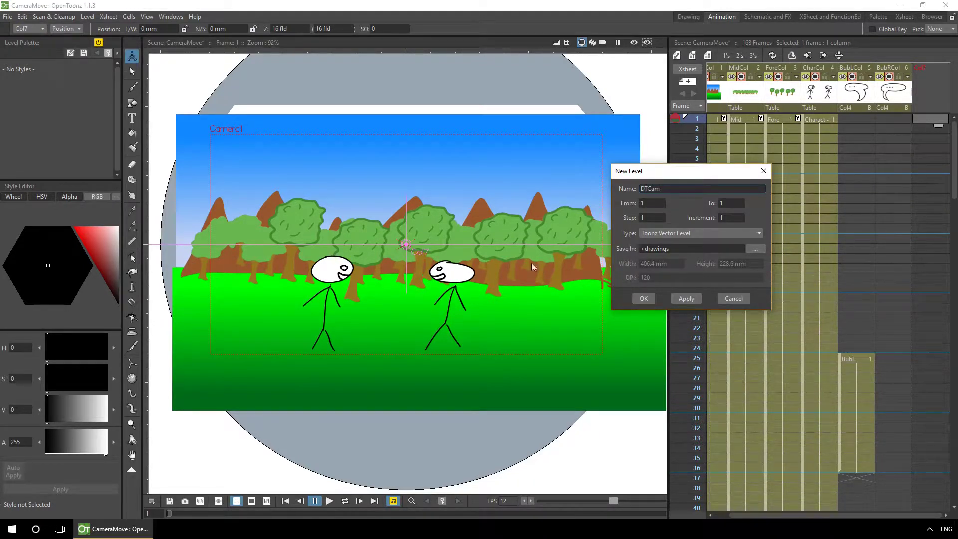
type("DTCam")
left_click(643, 298)
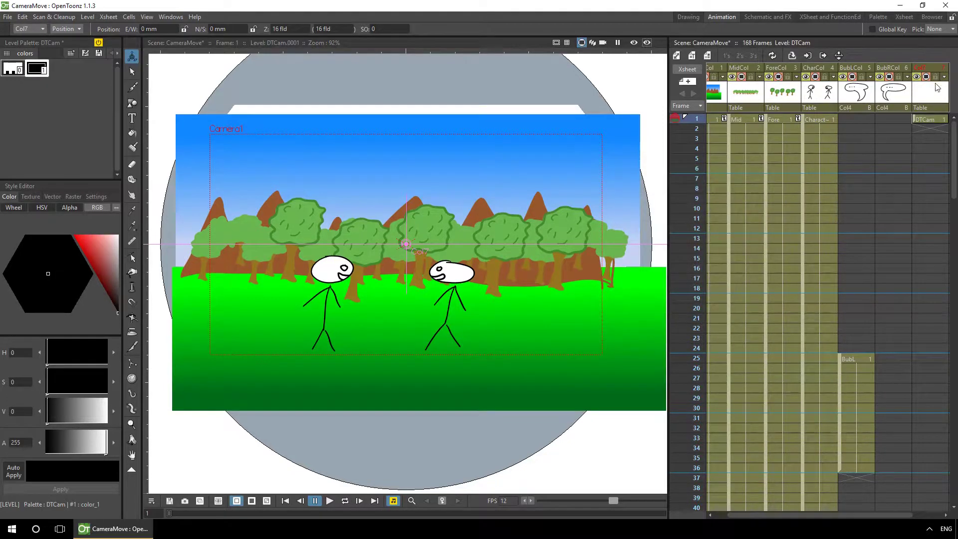
Rename the column holding the DTCam level to DTamCol.
double_click(922, 69)
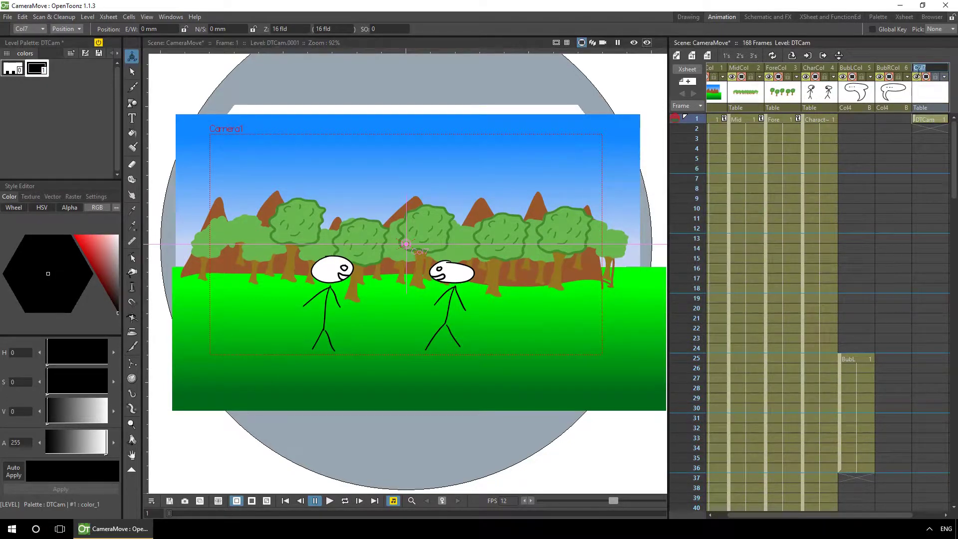
type("DTamC")
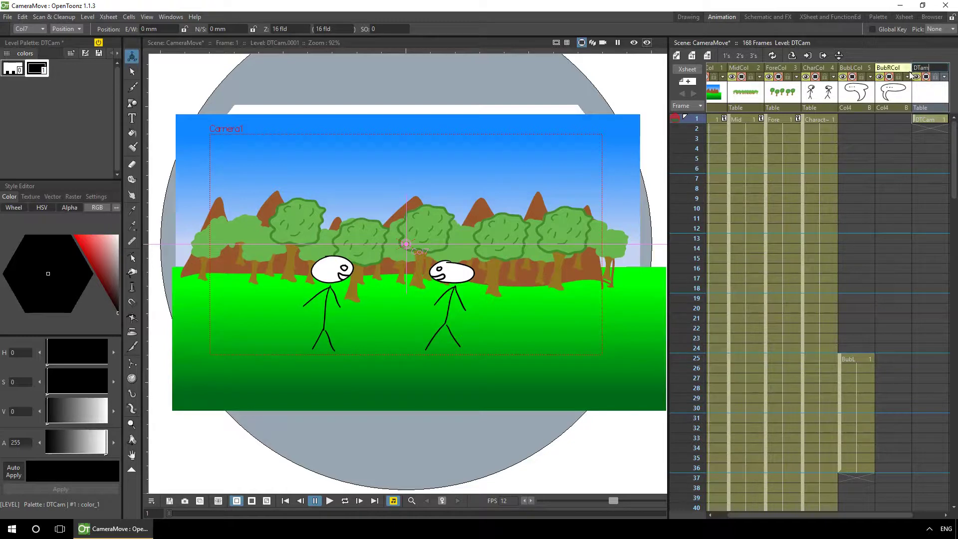
key("Return")
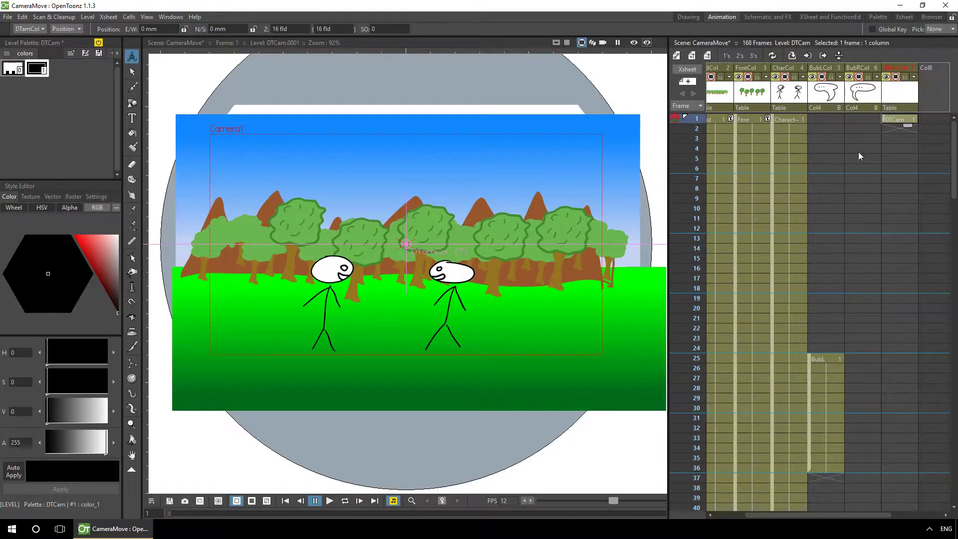
Check at which frame the background and character columns end in the Xsheet.
scroll(856, 407, "down", 20)
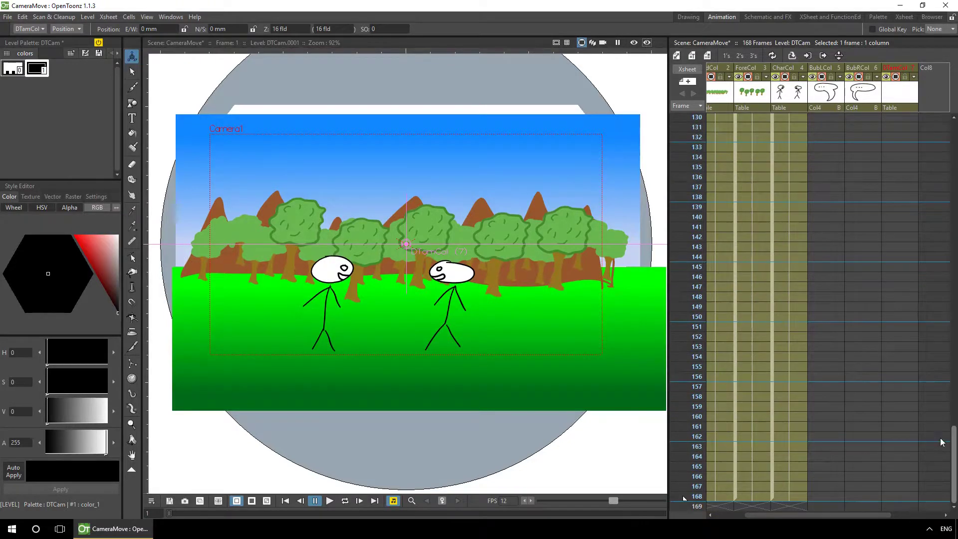
left_click_drag(954, 465, 952, 99)
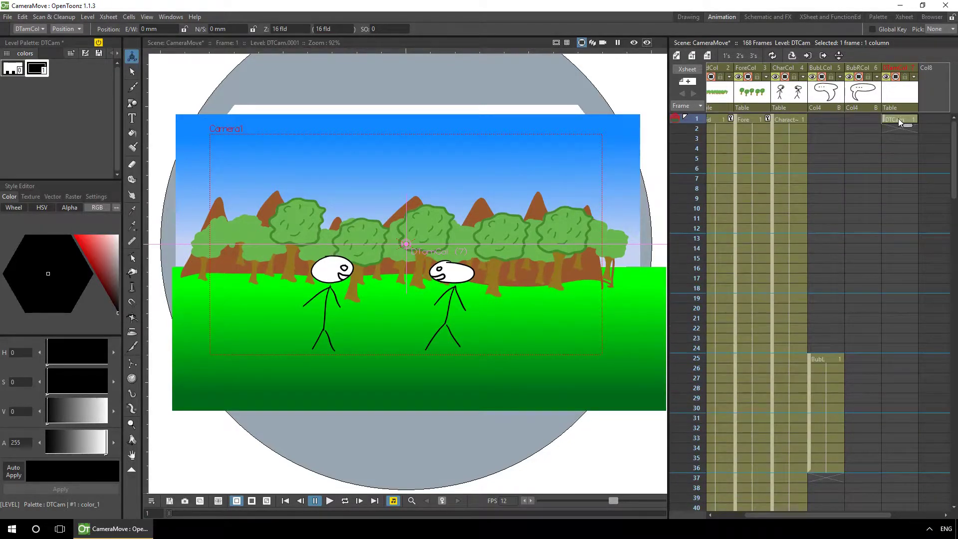
Time-stretch the DTCam cell from frame 1 to a new range of 168 frames.
right_click(897, 118)
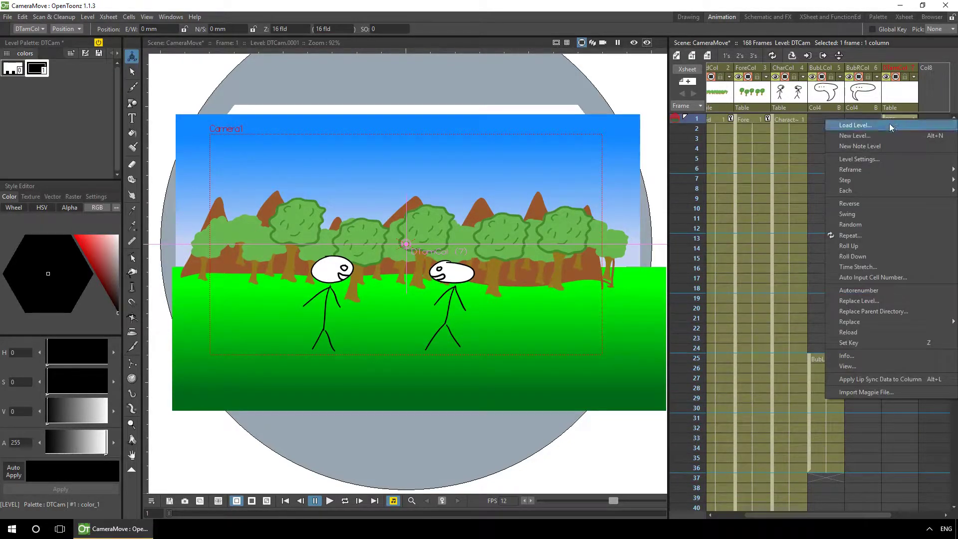
left_click(866, 266)
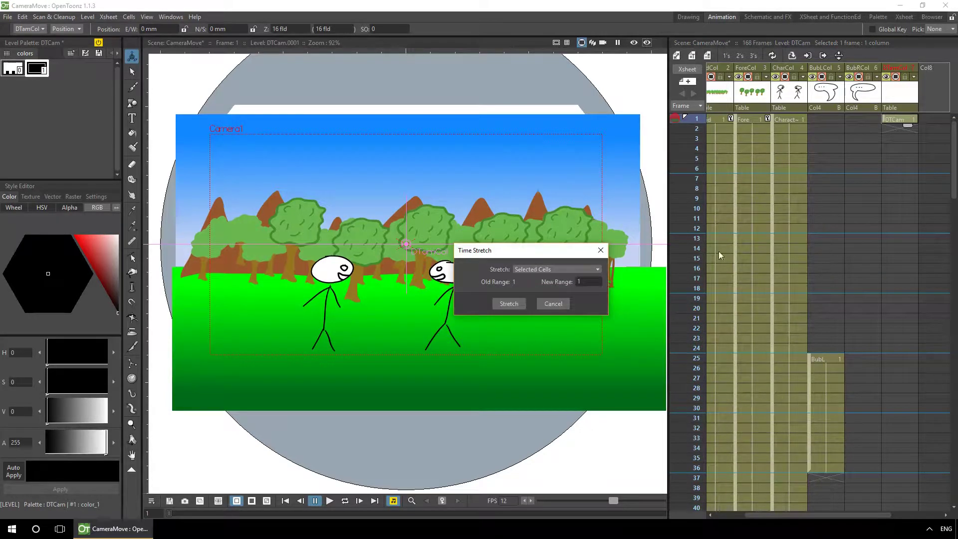
type("168")
left_click(509, 303)
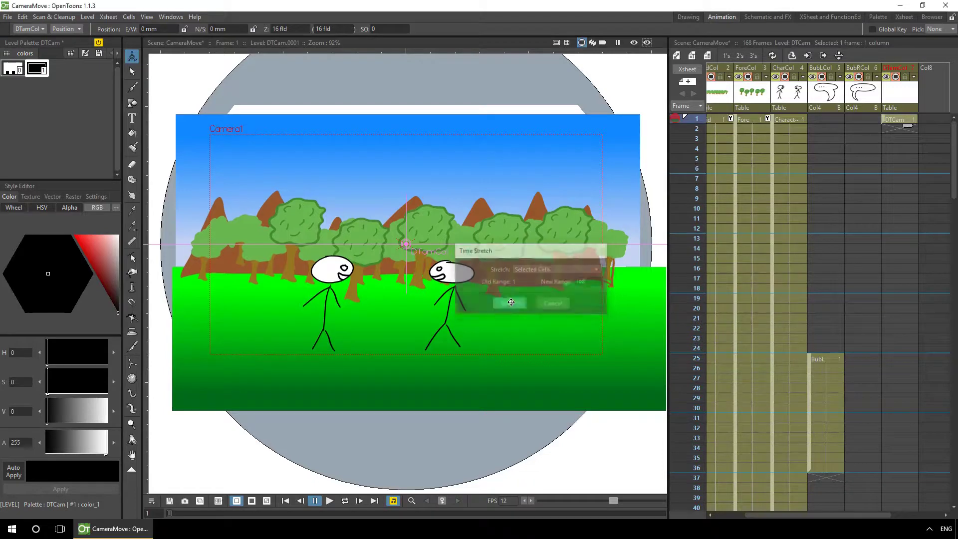
left_click(895, 121)
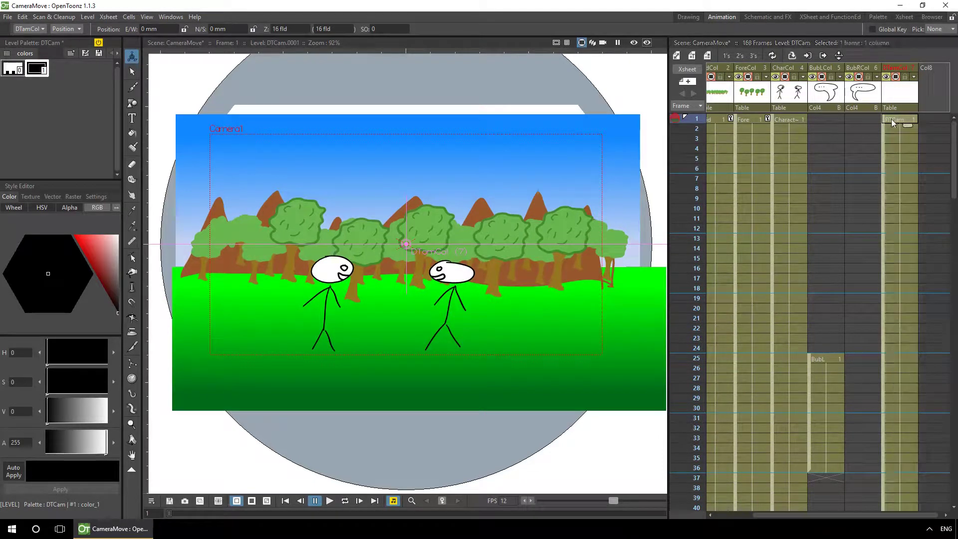
Draw a size 5 rectangle on the DTCam level along the Camera1 border and align its edges to the camera frame.
left_click(132, 103)
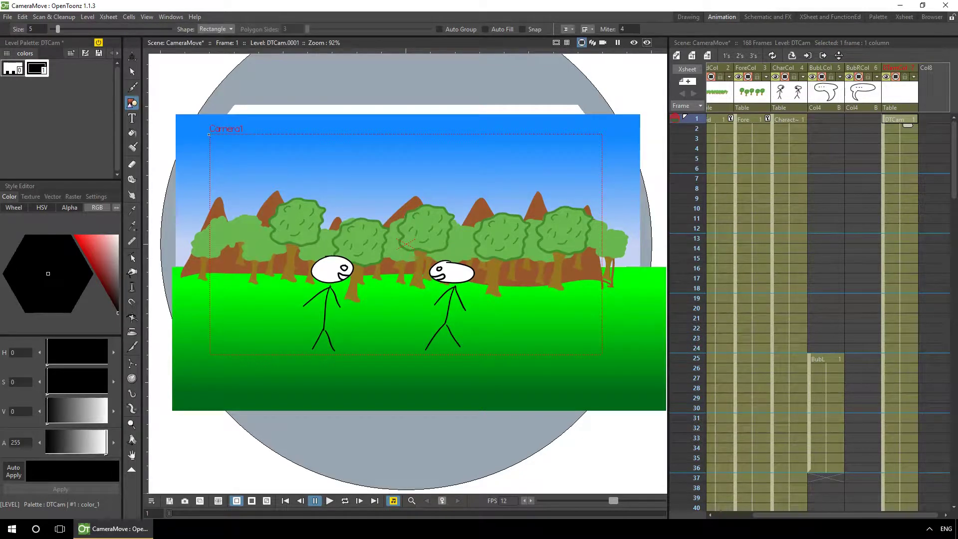
left_click_drag(214, 140, 605, 355)
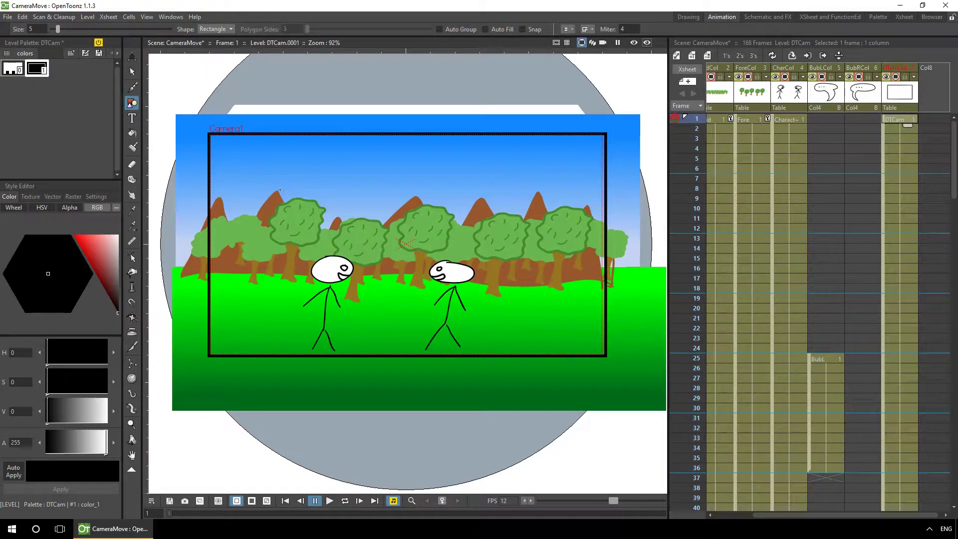
key("s")
scroll(212, 155, "up", 5)
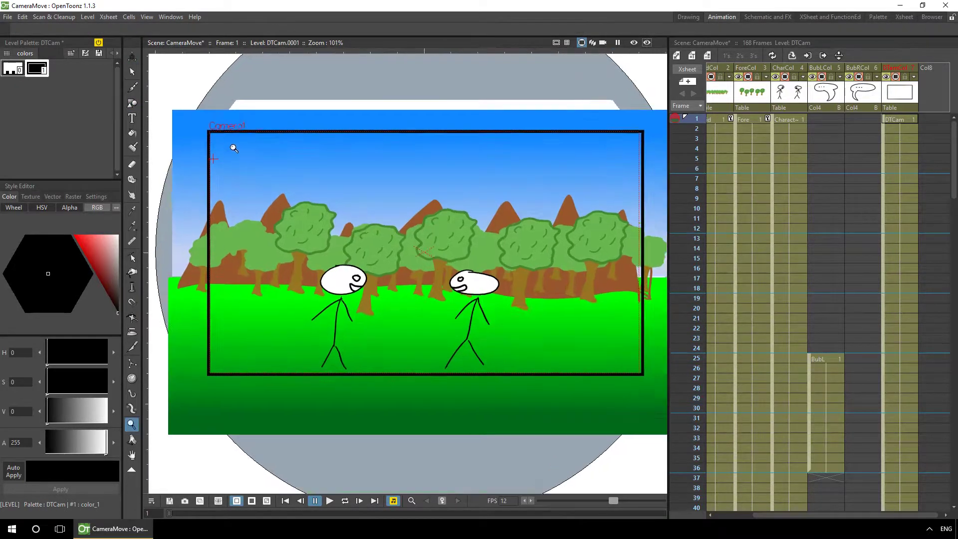
left_click(204, 211)
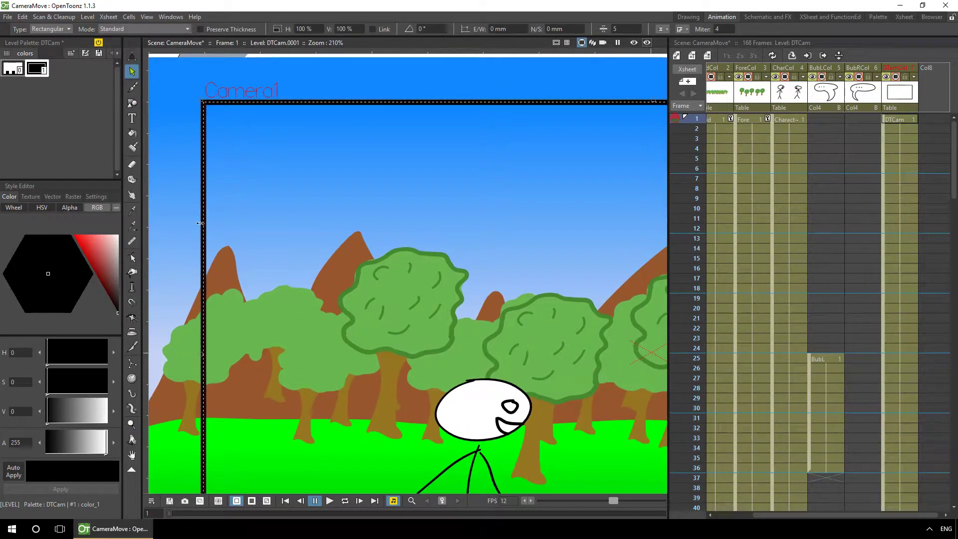
left_click_drag(201, 355, 199, 358)
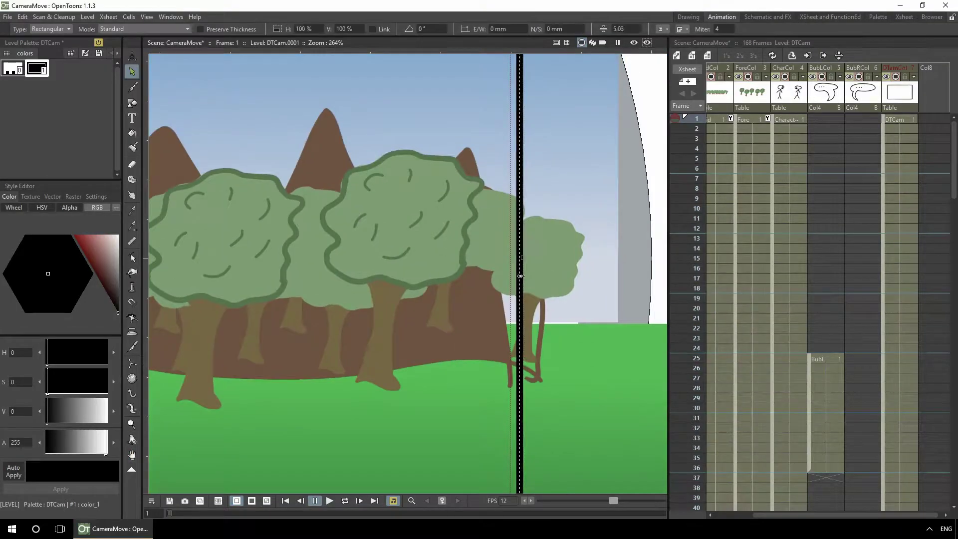
key("space")
scroll(402, 310, "down", 5)
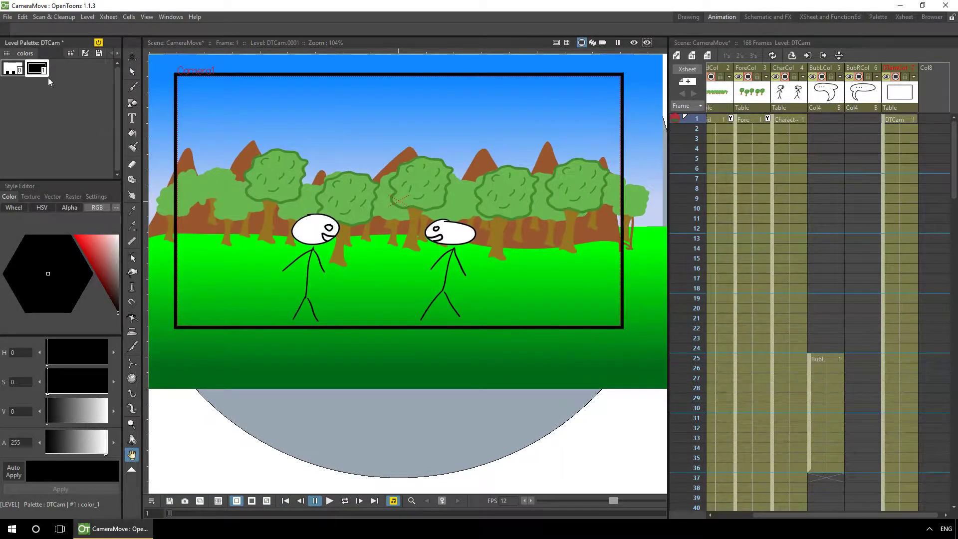
Change the DTCam rectangle's colour to red (H 0, S 100, V 100) and save the scene.
left_click_drag(100, 247, 47, 234)
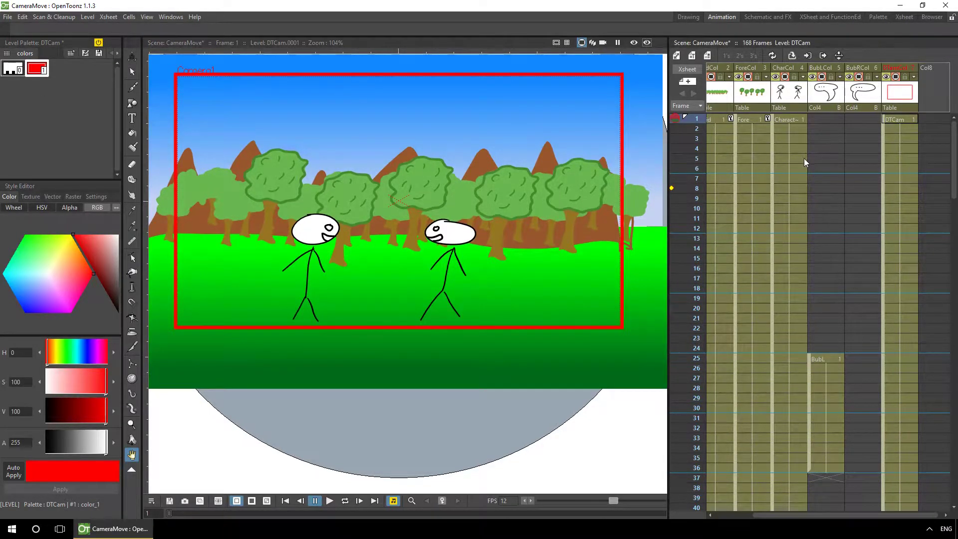
key("ctrl+s")
Link Camera1 to the DTamCol column in the stage schematic and return to the Animation room.
key("a")
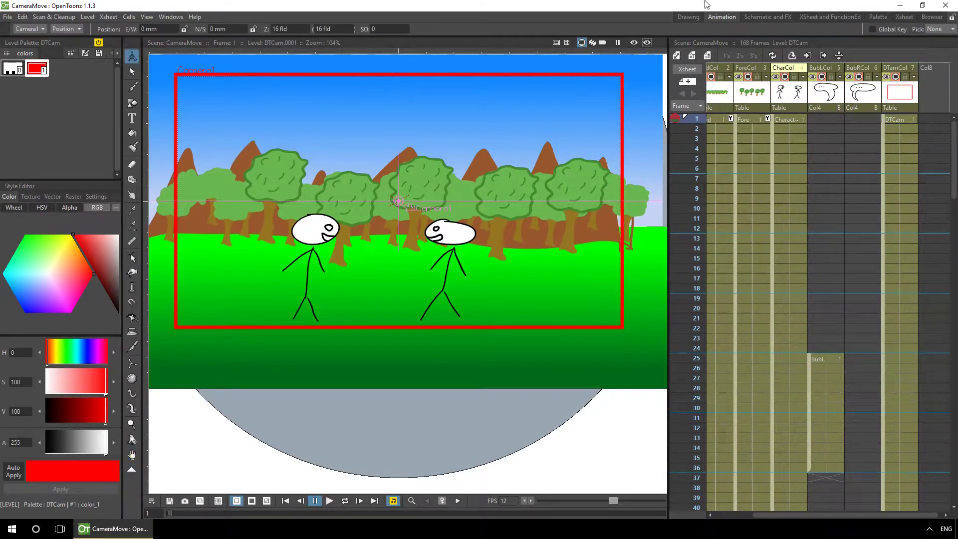
left_click(764, 17)
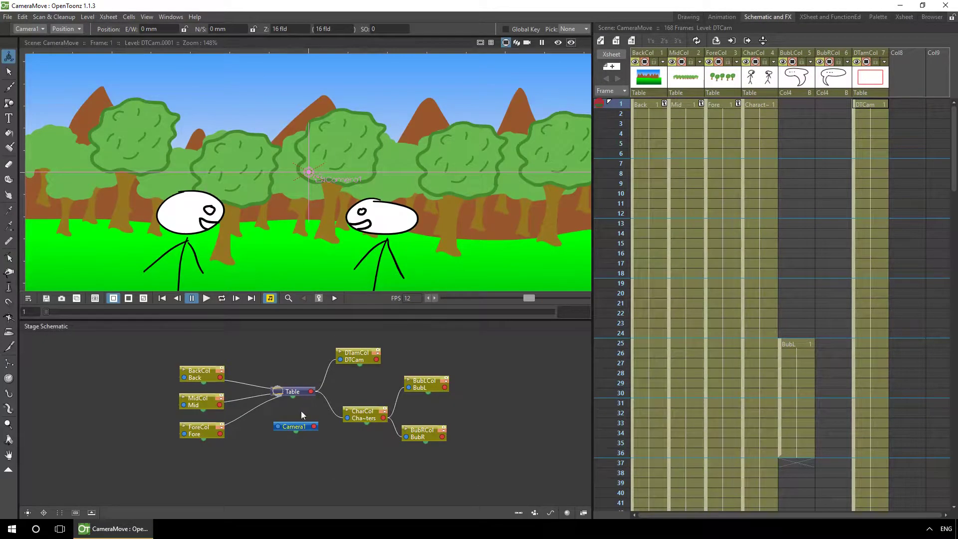
left_click_drag(293, 427, 410, 352)
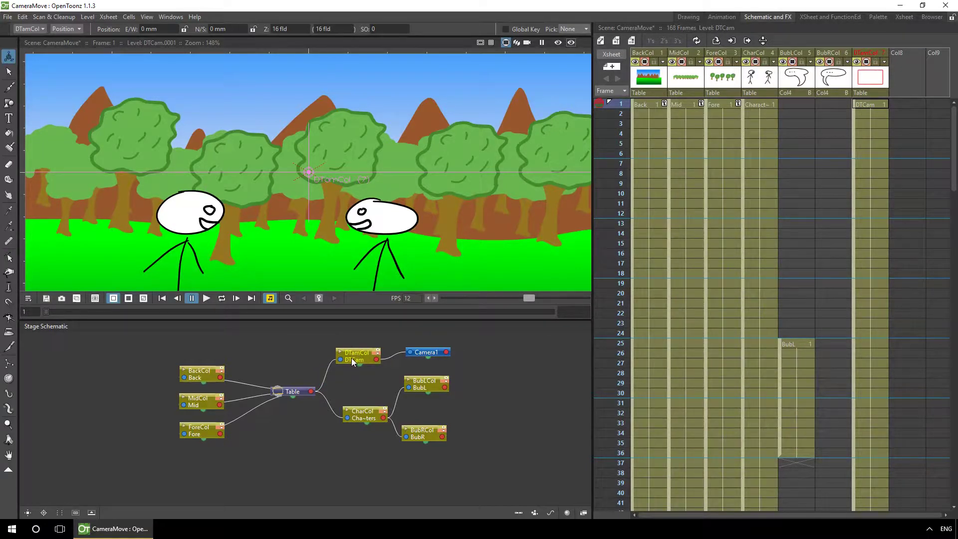
left_click(722, 16)
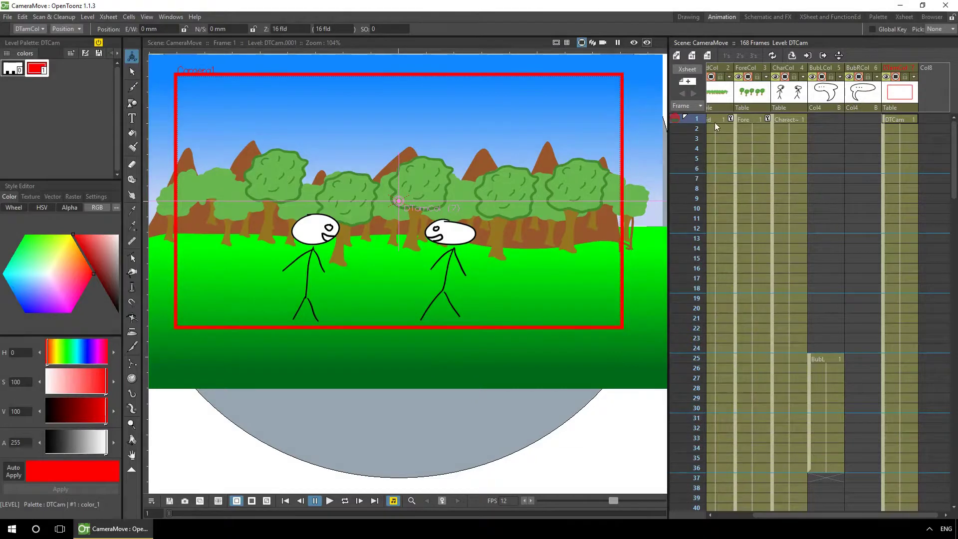
Set a keyframe on DTamCol at frame 7, before the first speech bubble starts.
left_click_drag(702, 118, 697, 181)
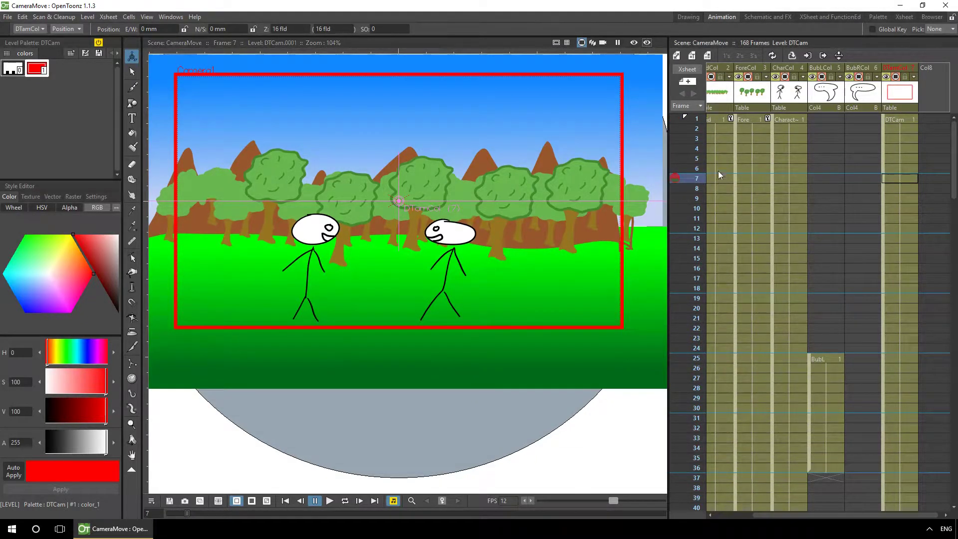
left_click(699, 359)
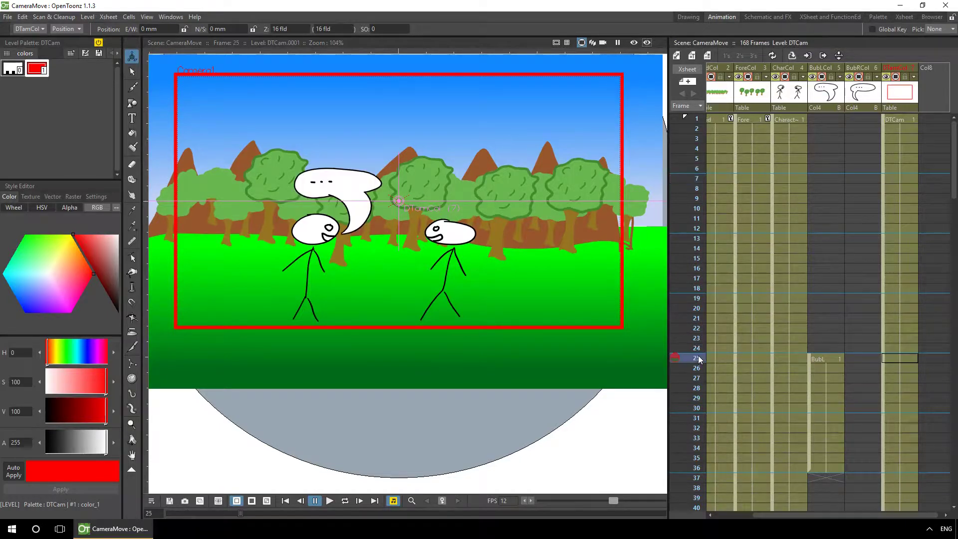
left_click(699, 178)
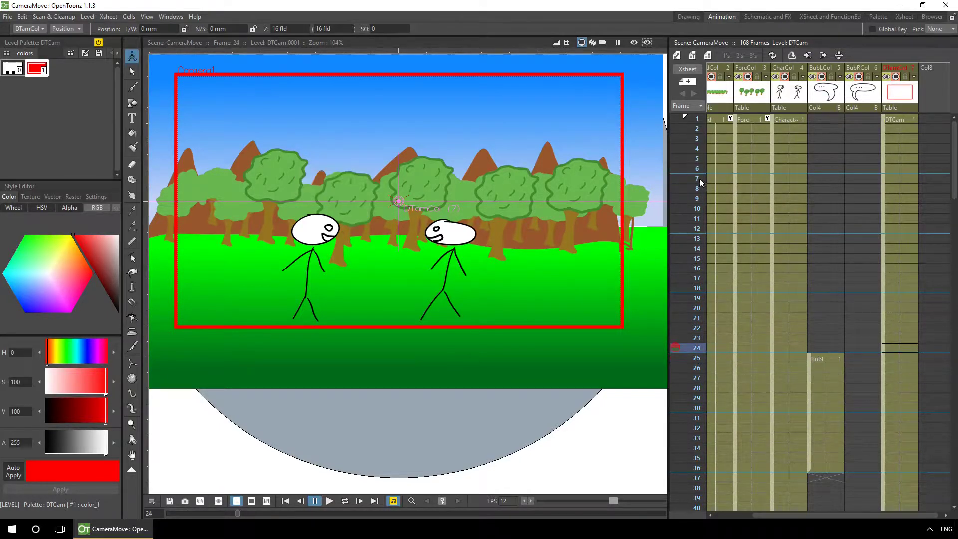
left_click(445, 501)
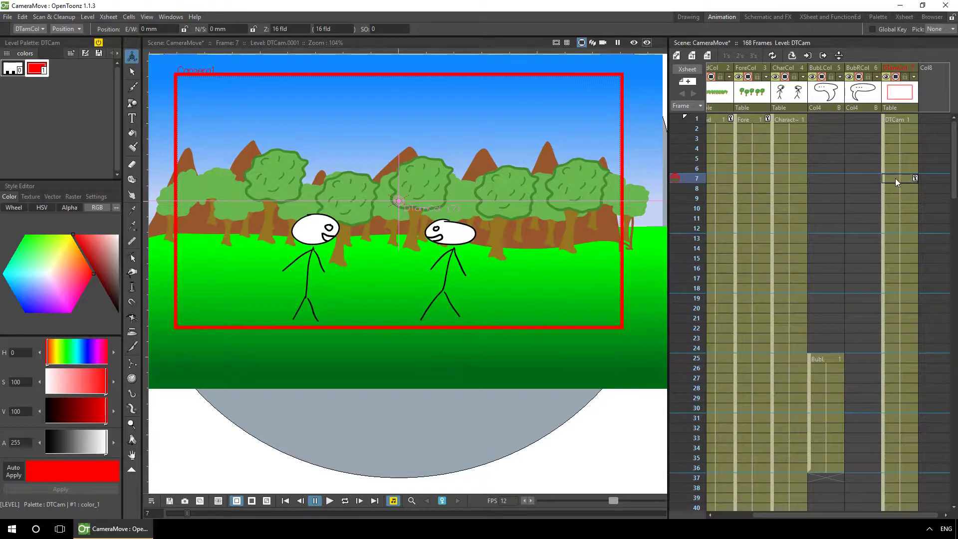
Move DTamCol in depth to Z 19.5203 fld at frame 24 and scrub through the resulting zoom.
left_click(900, 348)
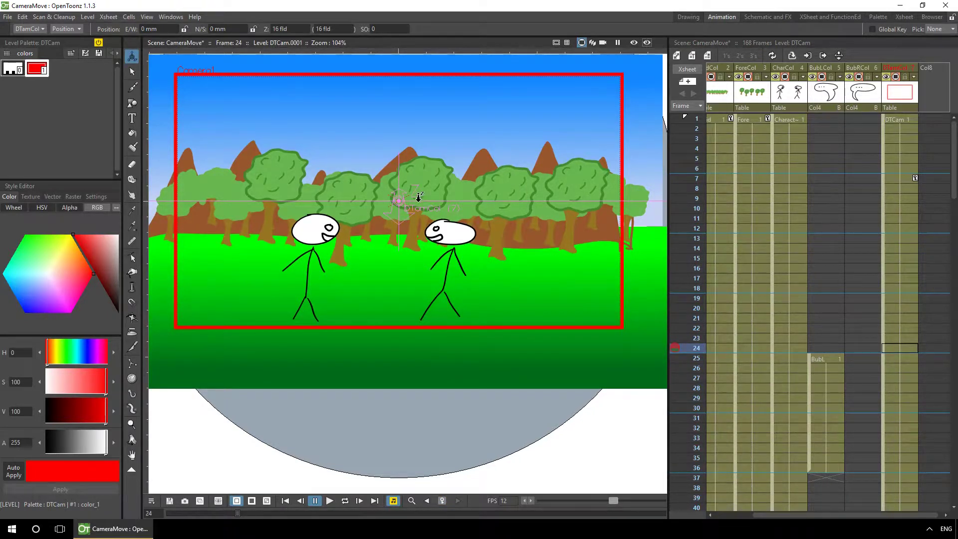
left_click_drag(446, 199, 602, 175)
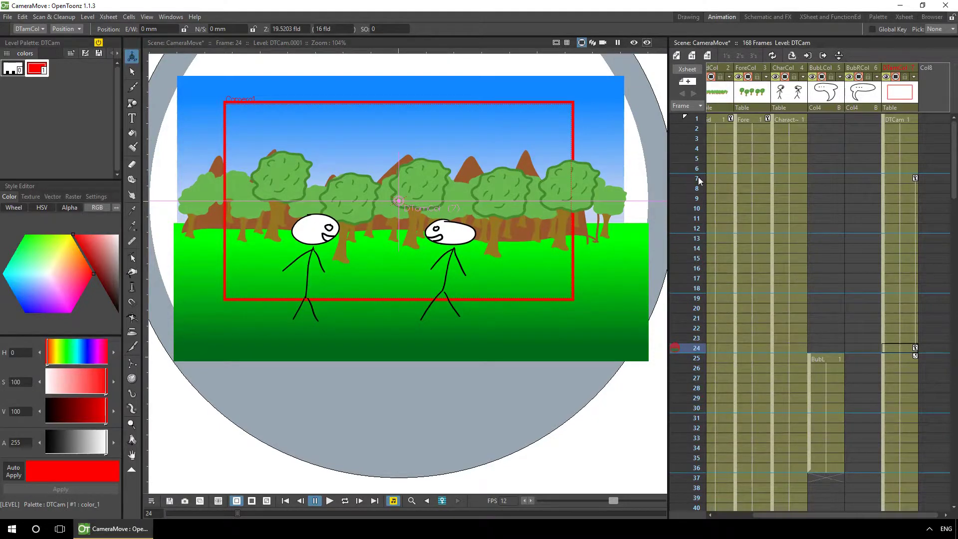
left_click_drag(699, 180, 682, 343)
At frame 25, frame the first character's speech bubble with DTamCol at E/W -66.88 mm, N/S -9.97 mm and Z 25.0009 fld.
left_click(697, 362)
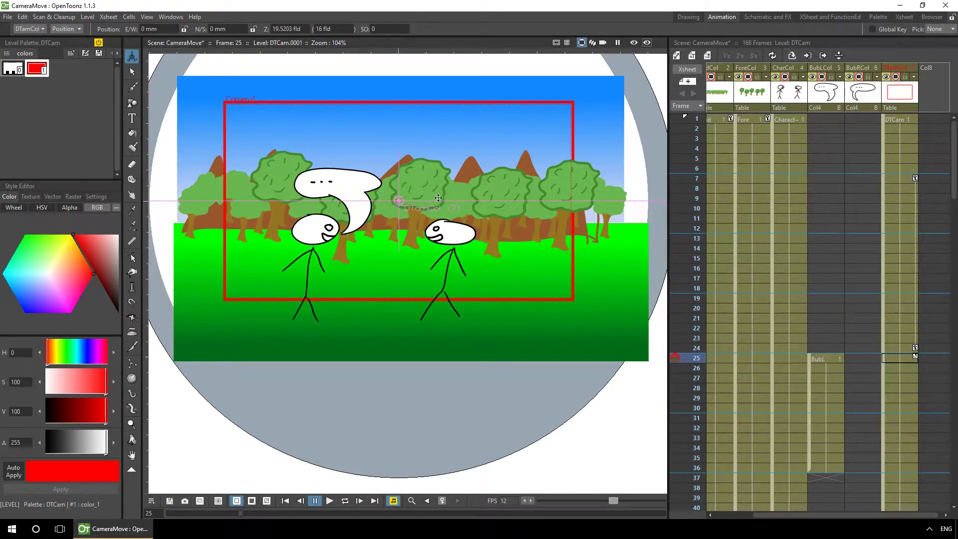
left_click_drag(448, 205, 385, 210)
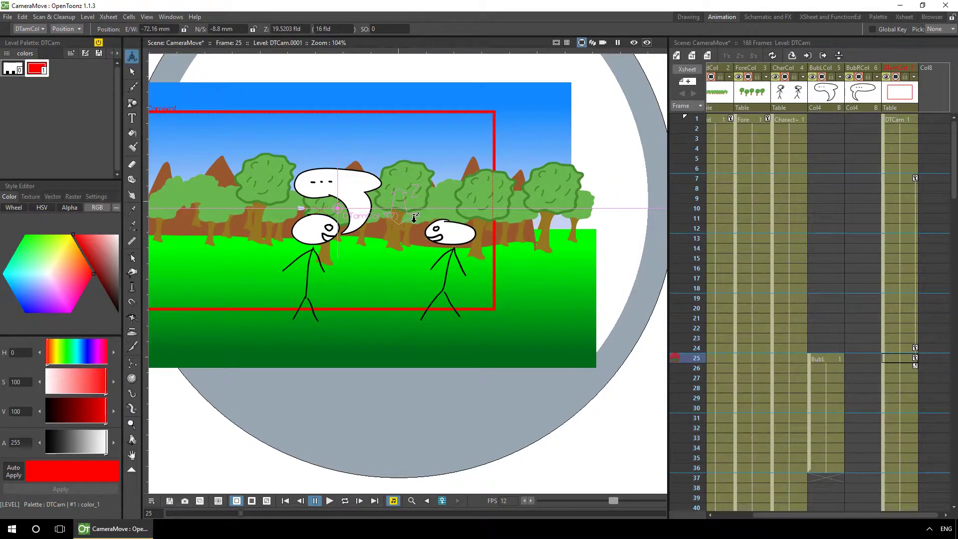
left_click_drag(414, 218, 382, 220)
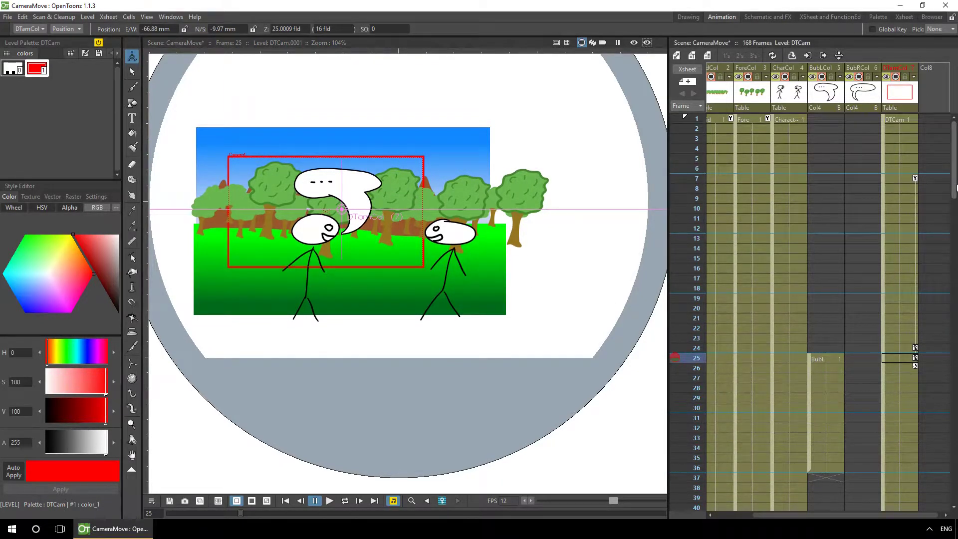
Keyframe DTamCol at frame 42, then shift it at frame 43 to E/W 38.77 mm, N/S -17.3 mm around the second character's bubble.
left_click_drag(955, 189, 954, 230)
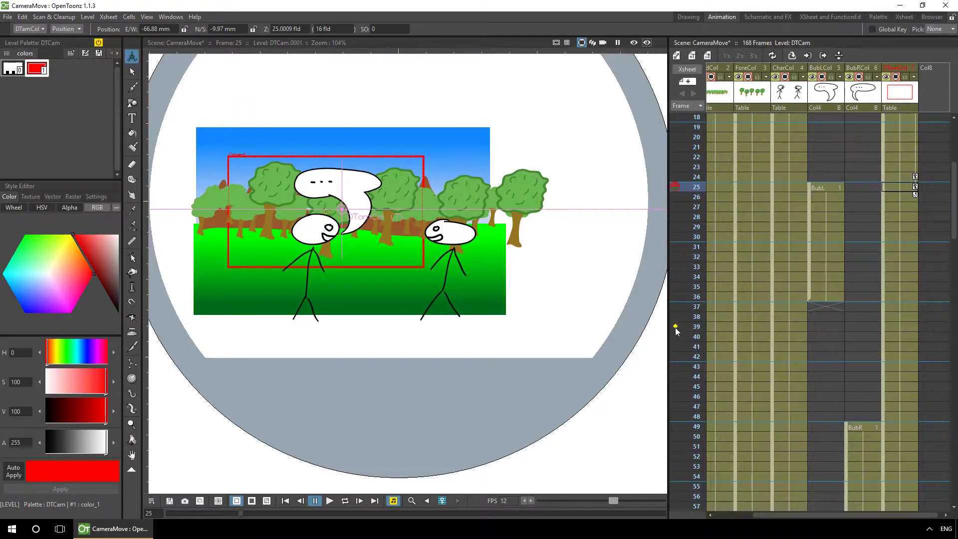
left_click(698, 358)
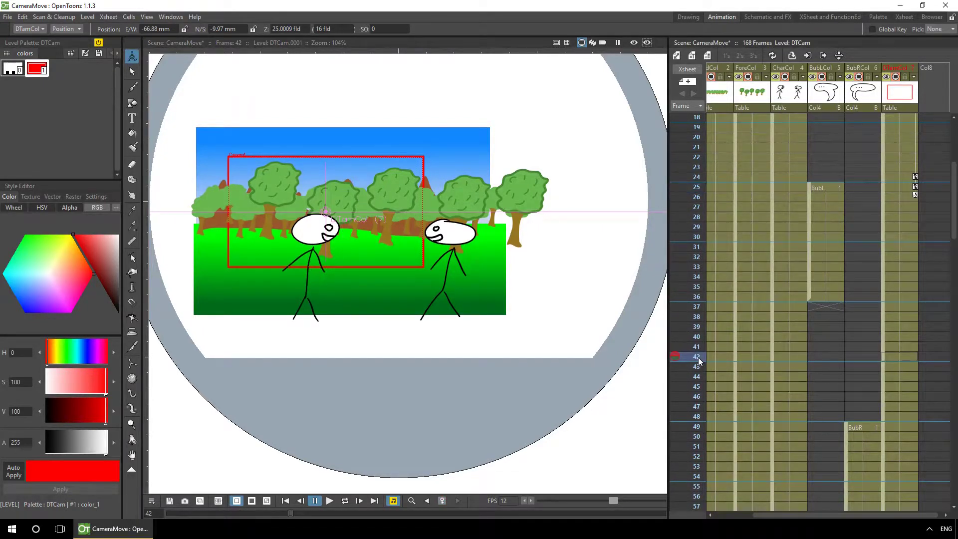
left_click(442, 500)
left_click_drag(684, 367, 683, 316)
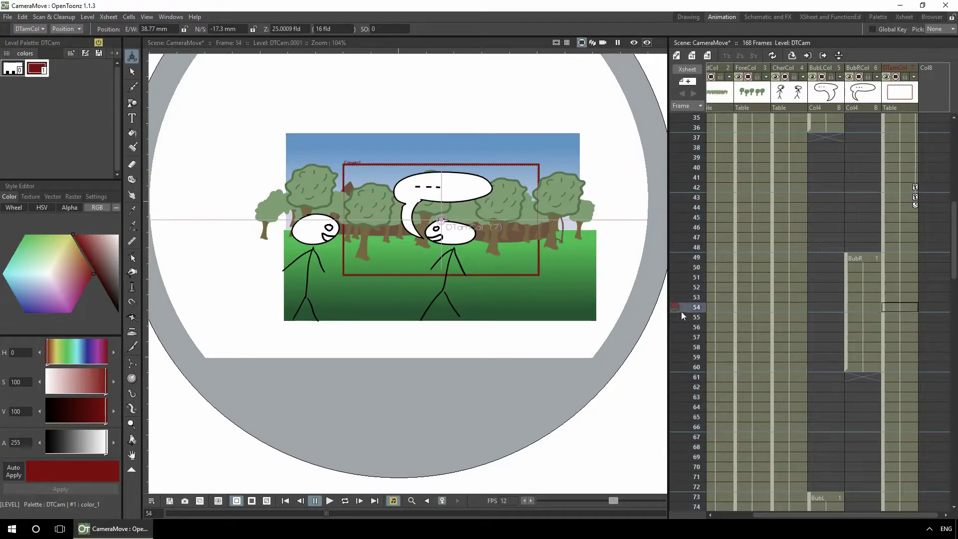
Keyframe DTamCol at frames 90 and 114, reframing both characters at E/W -14.58 mm, N/S -12.07 mm and Z 23.0858 fld.
scroll(898, 249, "down", 5)
left_click(897, 209)
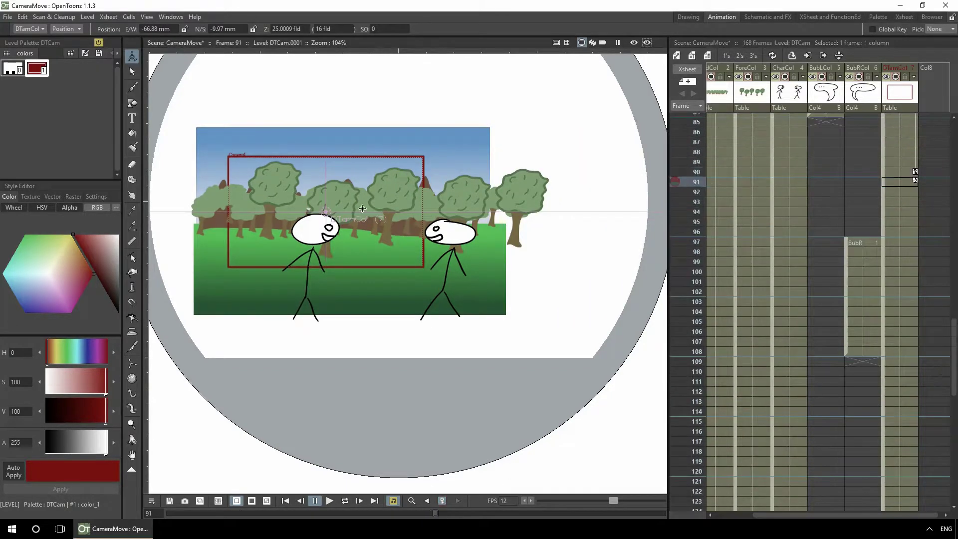
left_click(696, 411)
Zoom the camera frame out at frame 138 by keyframing DTamCol at Z 20.1383 fld.
scroll(696, 411, "down", 5)
left_click(697, 328)
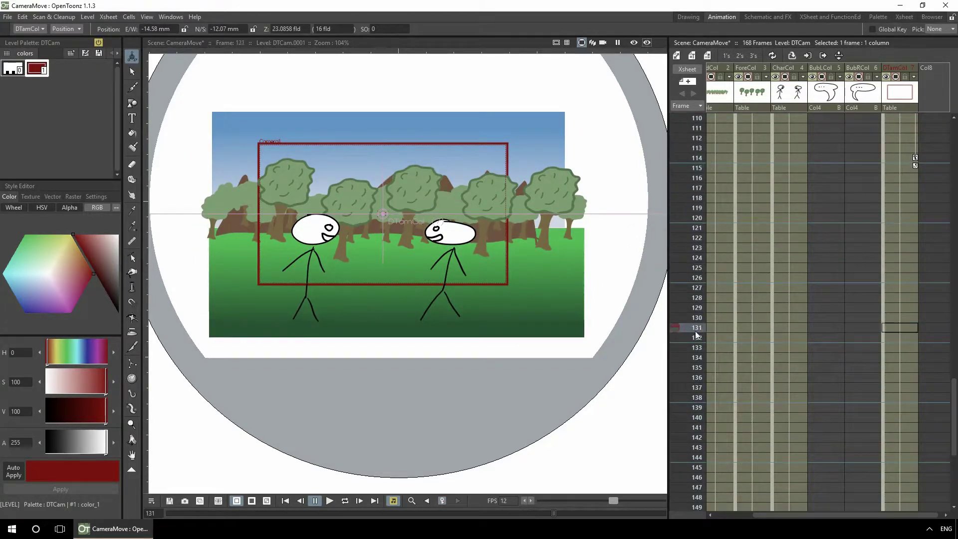
left_click_drag(698, 334, 699, 433)
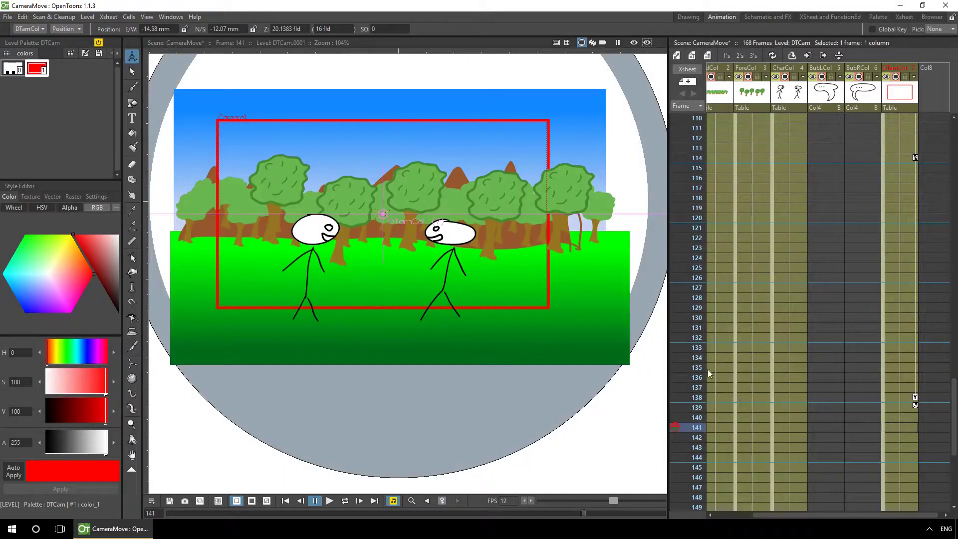
Play the camera animation from frame 1 in camera view, with DTamCol's curves shown in the function editor.
left_click(602, 44)
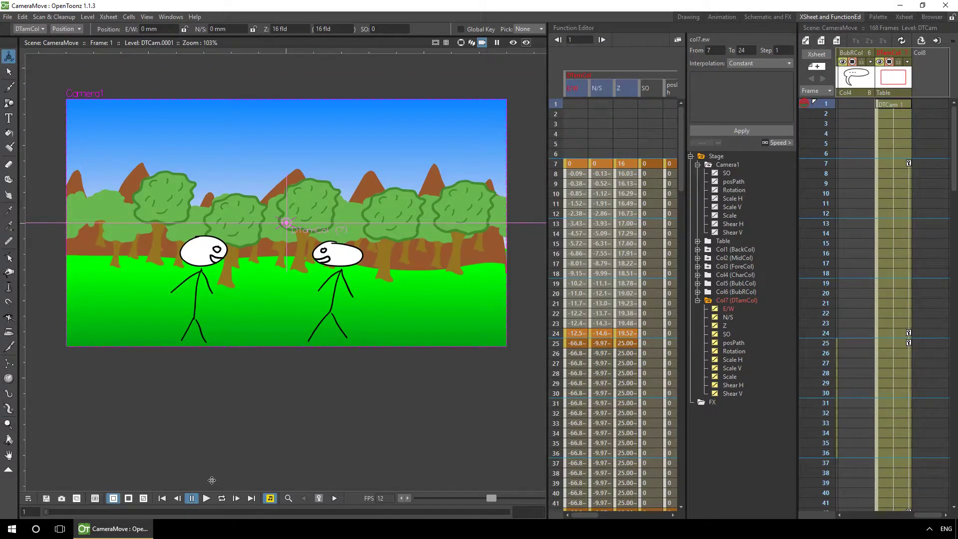
left_click(207, 498)
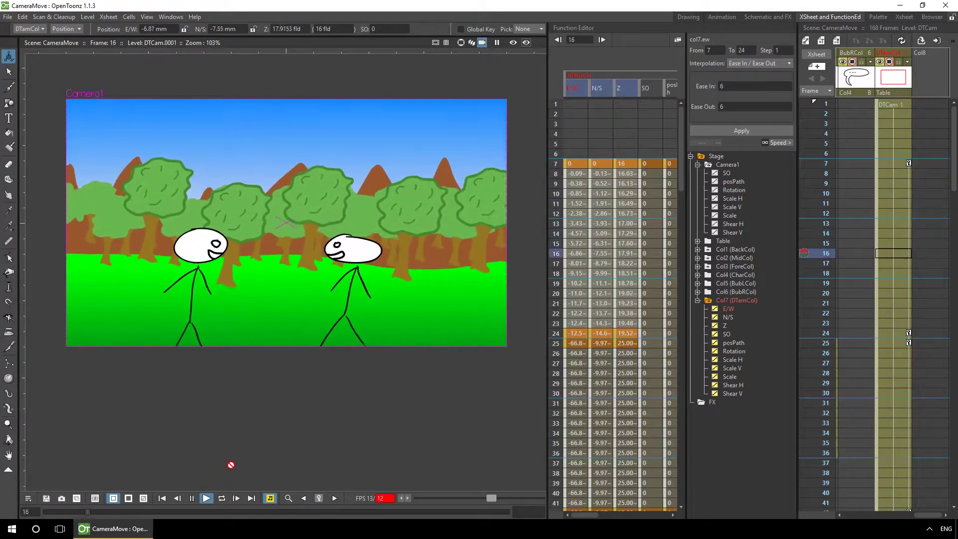
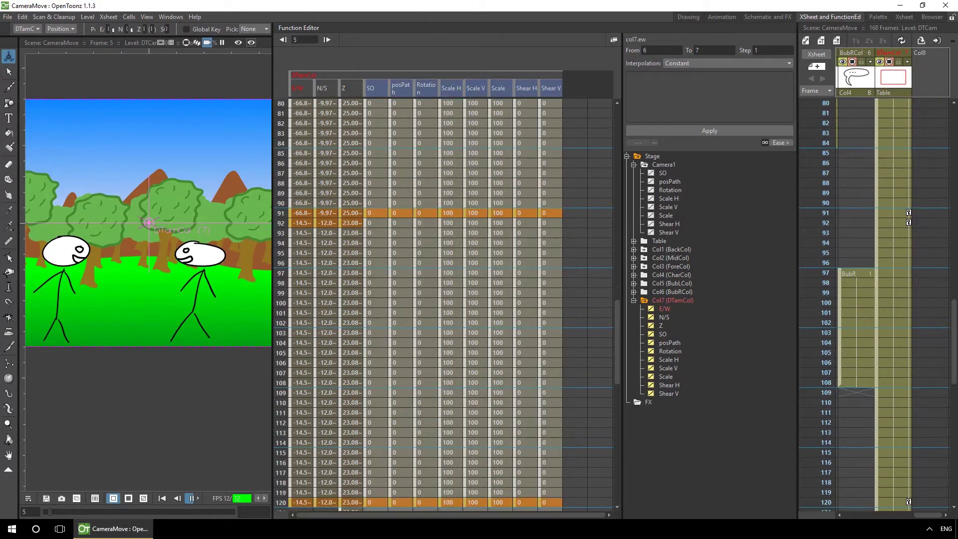
Delete DTamCol's unneeded keyframes in the SO, posPath, Rotation, Scale and Shear channels of the function editor.
left_click_drag(370, 533, 383, 216)
key("Delete")
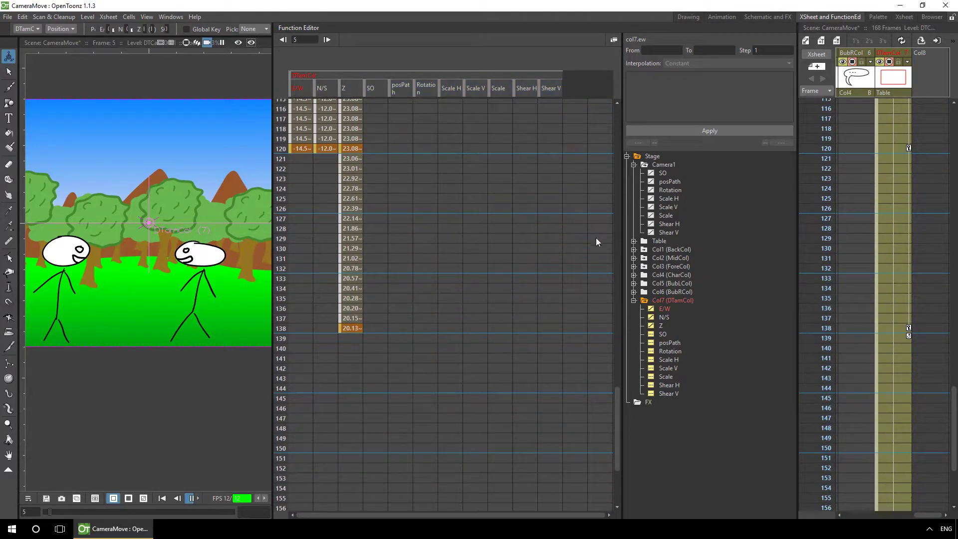
left_click(673, 299)
left_click(675, 300)
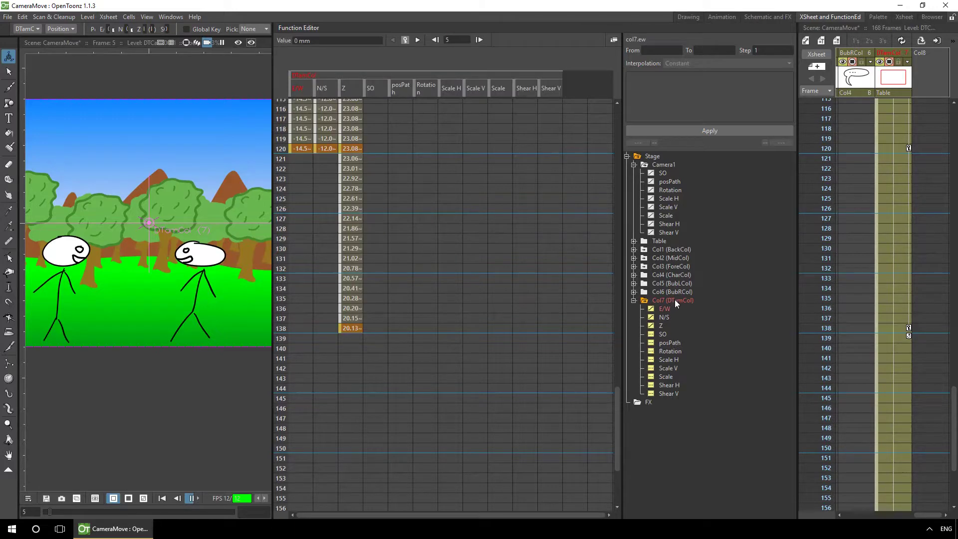
Show only DTamCol's animated channels in the function editor and return to its first frames.
right_click(675, 301)
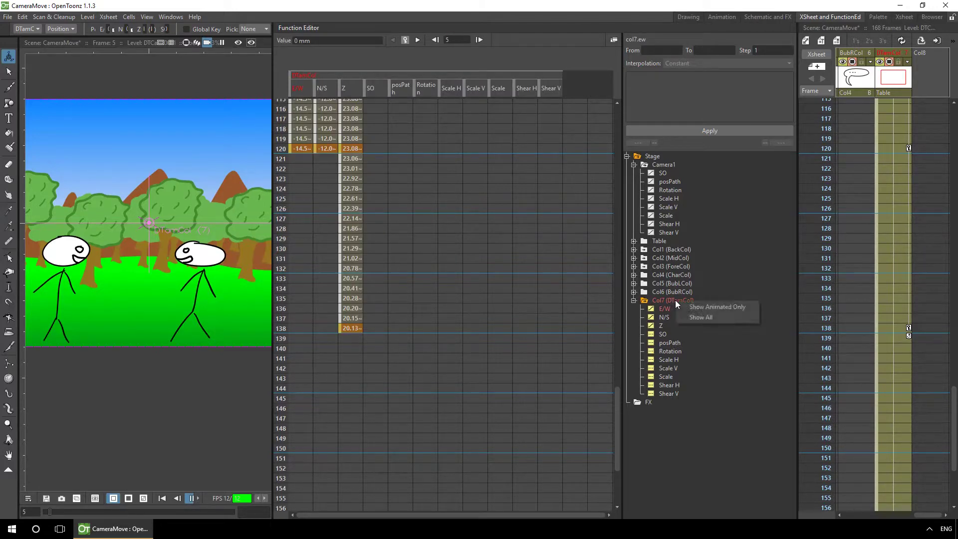
left_click(696, 306)
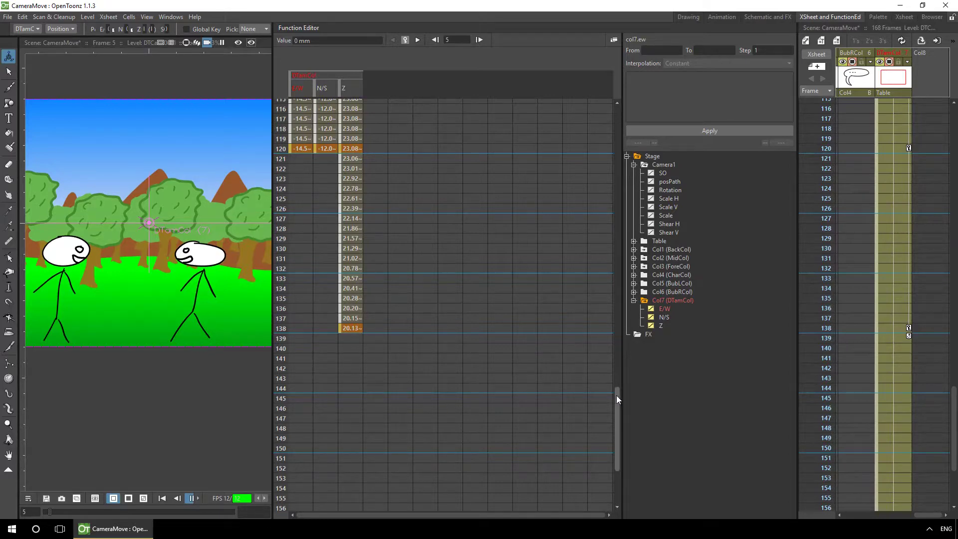
left_click_drag(615, 399, 606, 103)
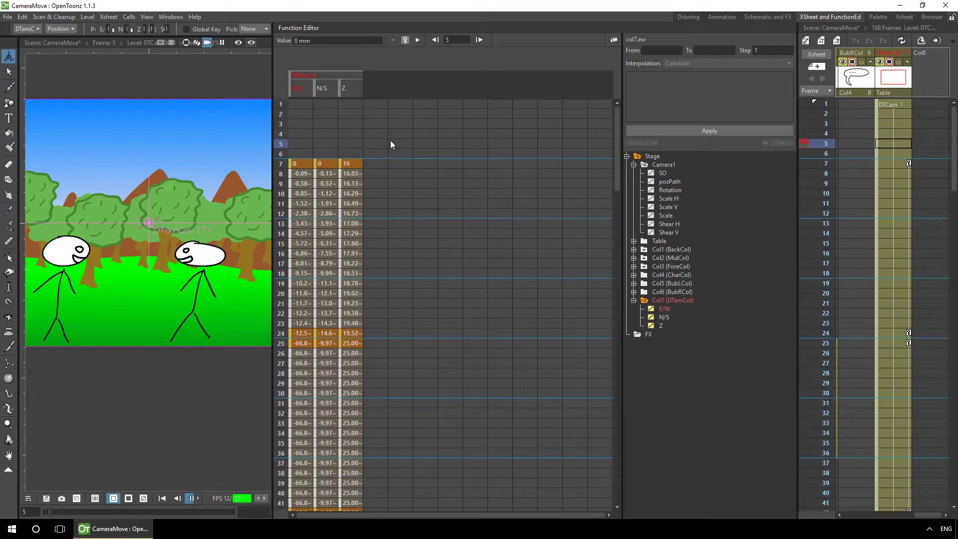
Try to apply Ease In / Ease Out interpolation to DTamCol's E/W, N/S and Z segments between frames 7 and 24.
left_click_drag(295, 148, 382, 162)
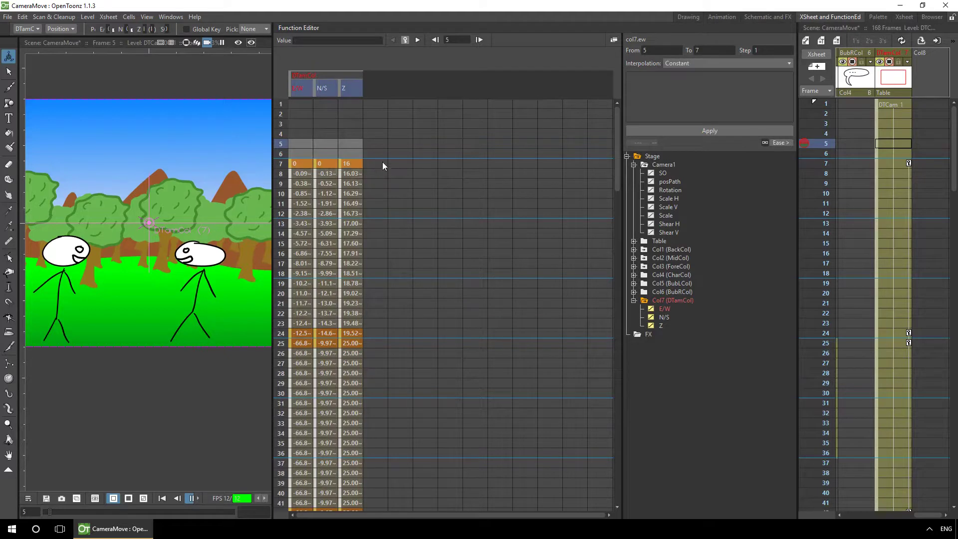
mouse_move(289, 161)
left_mouse_down()
mouse_move(286, 238)
mouse_move(289, 163)
left_mouse_up()
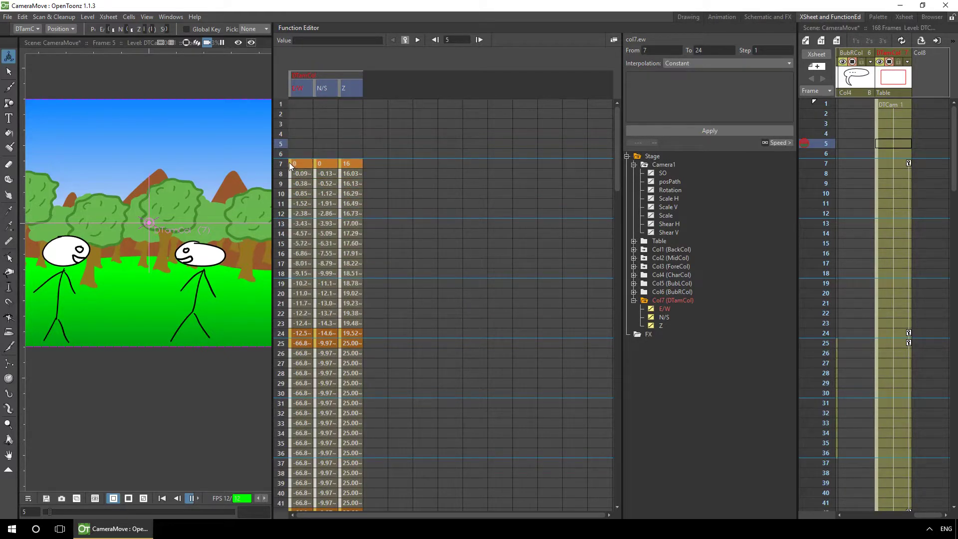
left_click(355, 175)
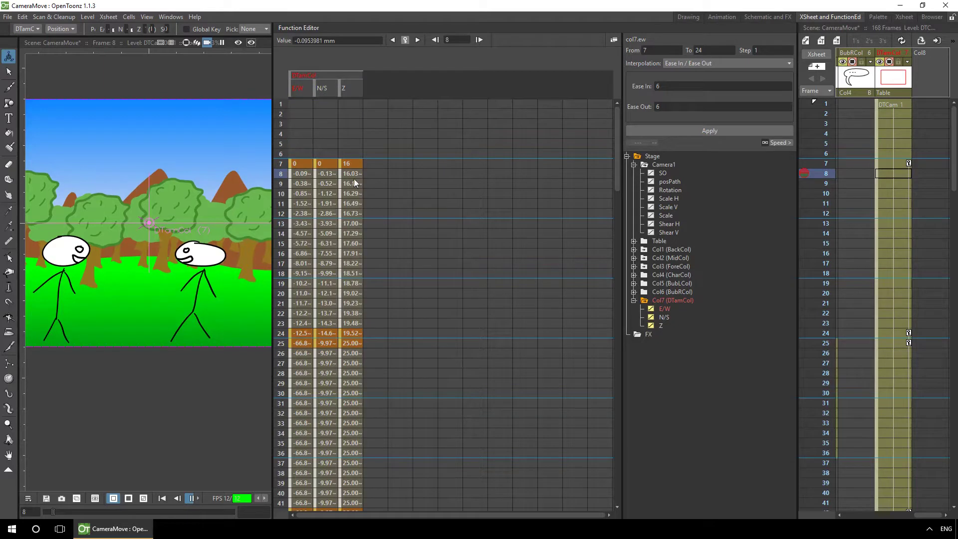
left_click(302, 264)
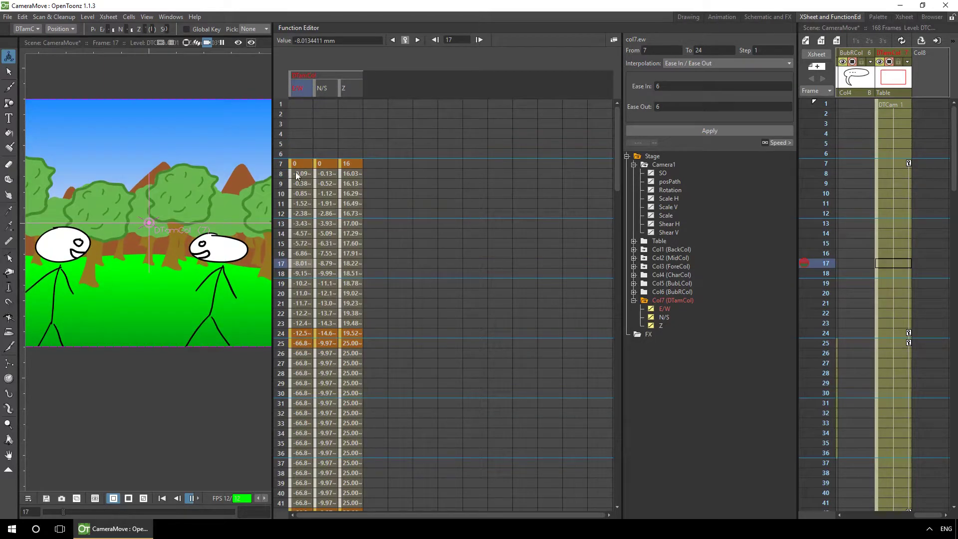
left_click_drag(281, 174, 369, 323)
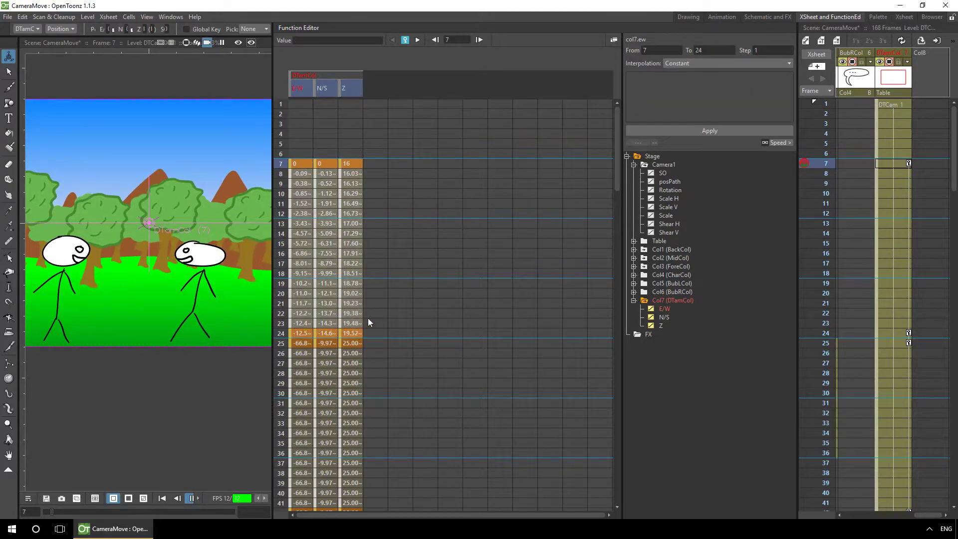
left_click(699, 64)
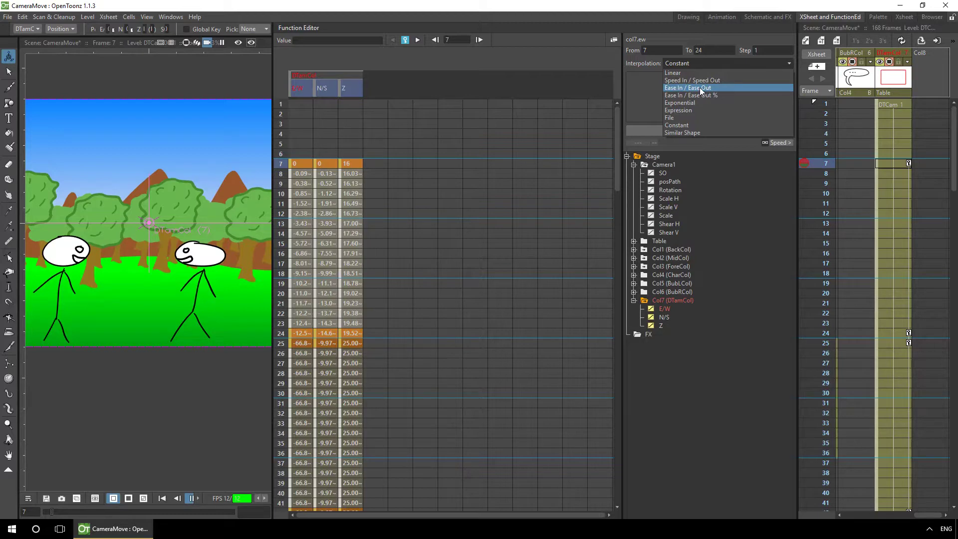
left_click(701, 89)
left_click(696, 62)
left_click(698, 62)
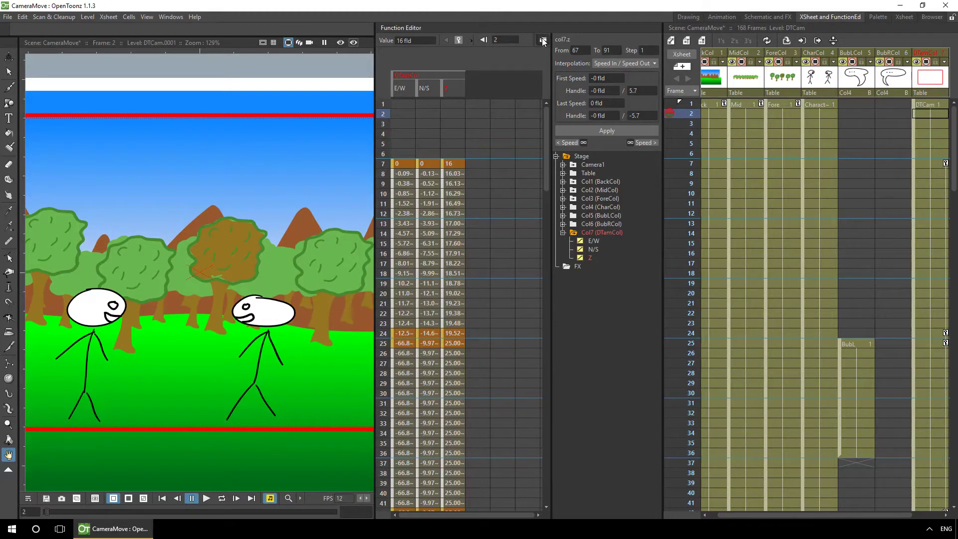
Open the function curves window and fit DTamCol's selected Z curve to the view.
left_click(543, 41)
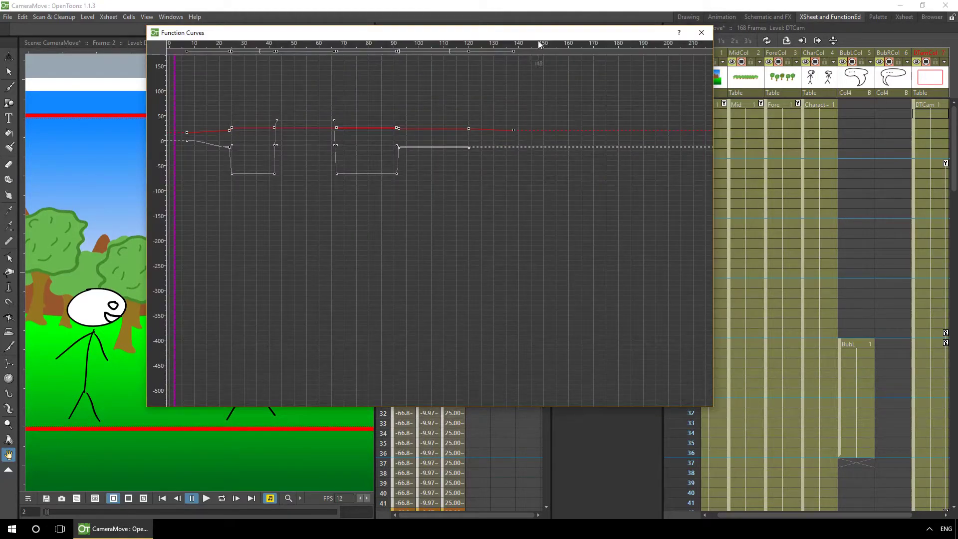
right_click(347, 85)
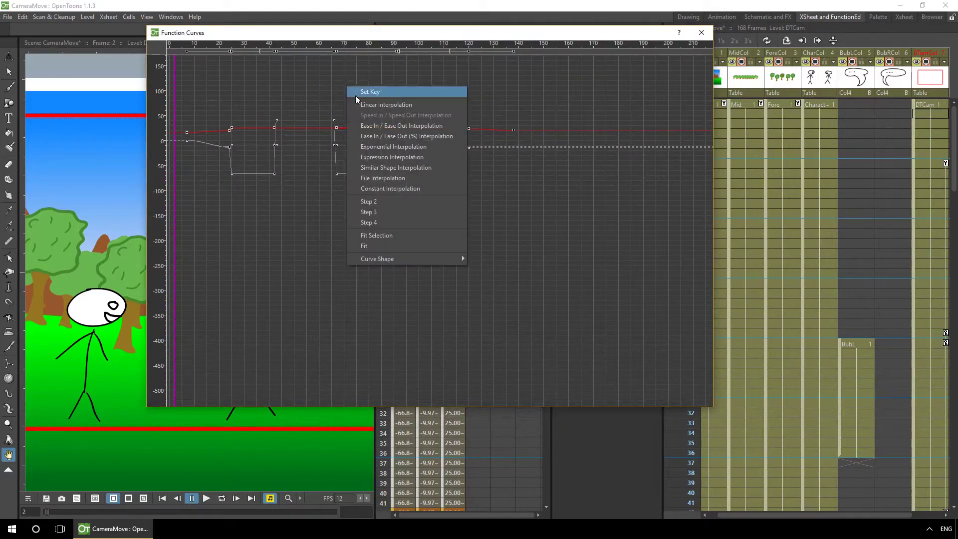
left_click(388, 236)
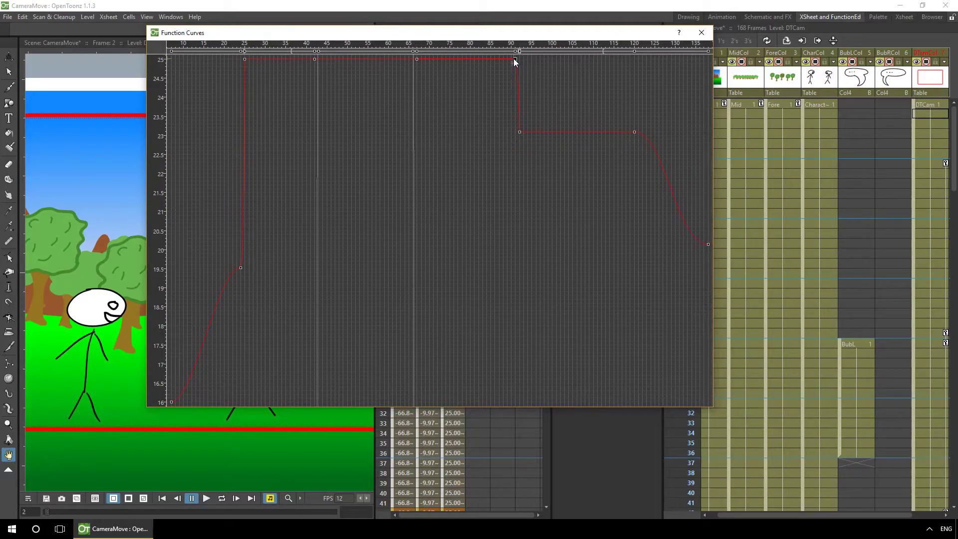
Try to adjust the Z curve's points near frames 91 and 25, and close the function curves window.
left_click_drag(527, 33, 487, 33)
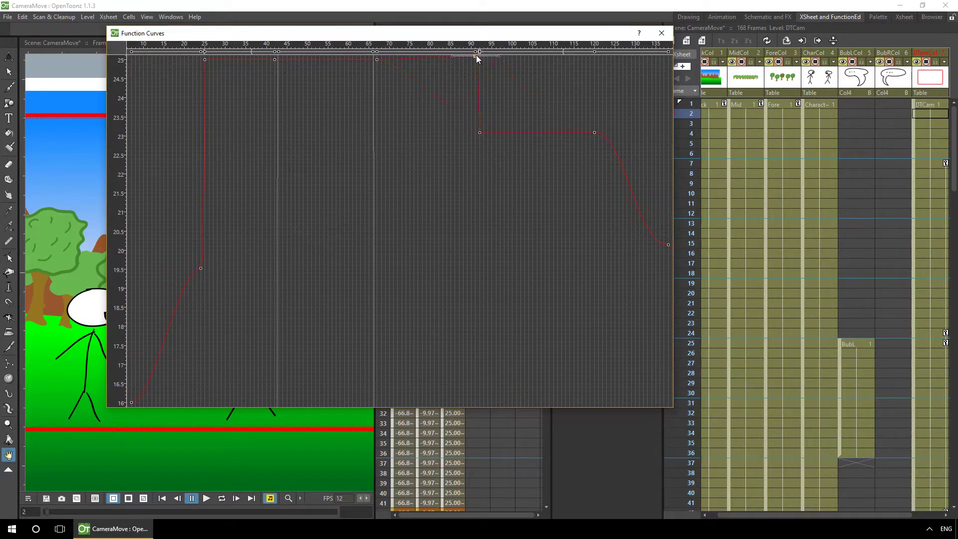
left_click_drag(477, 56, 478, 59)
left_click(204, 59)
left_click_drag(208, 60, 209, 61)
left_click_drag(212, 60, 206, 91)
left_click(660, 33)
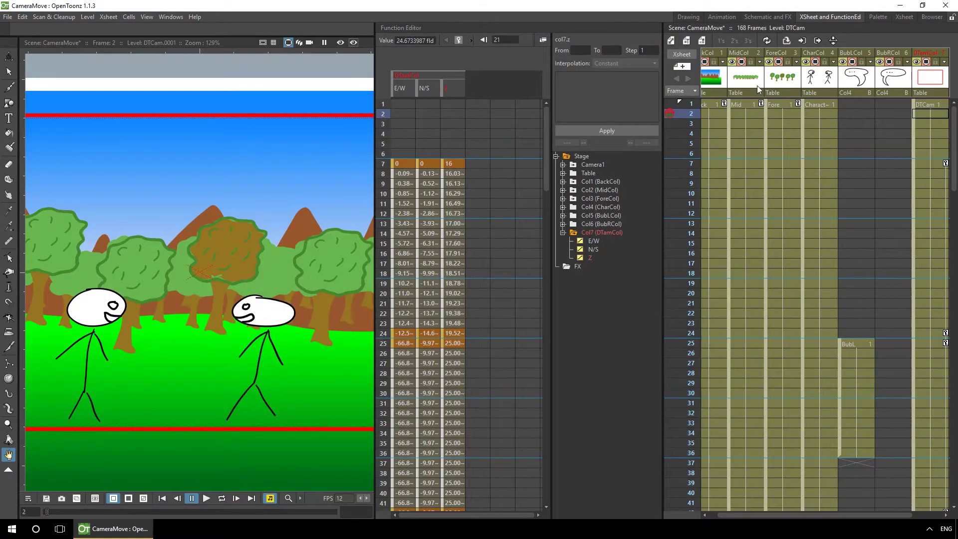
Select DTamCol's keyframes at frames 7, 24 and 25 in the Xsheet.
left_click(881, 174)
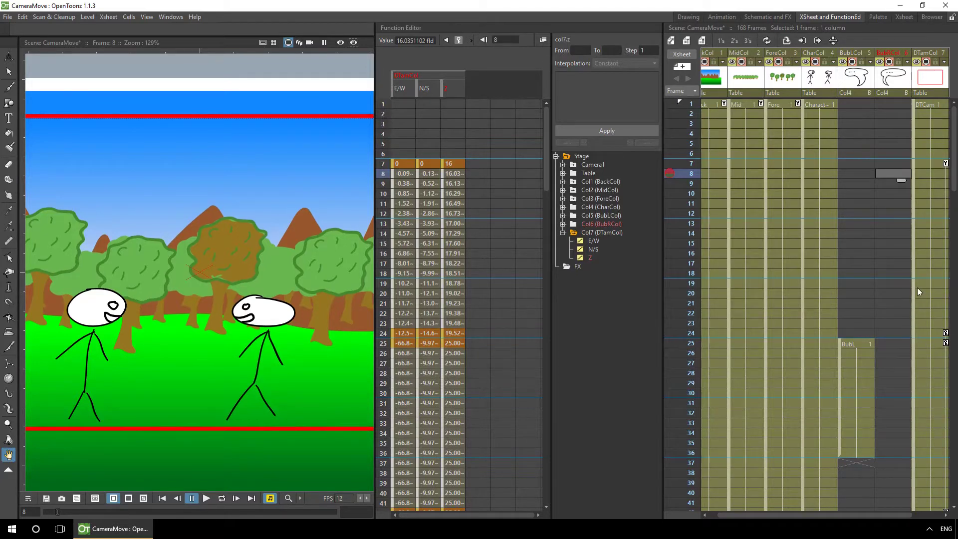
left_click(946, 165)
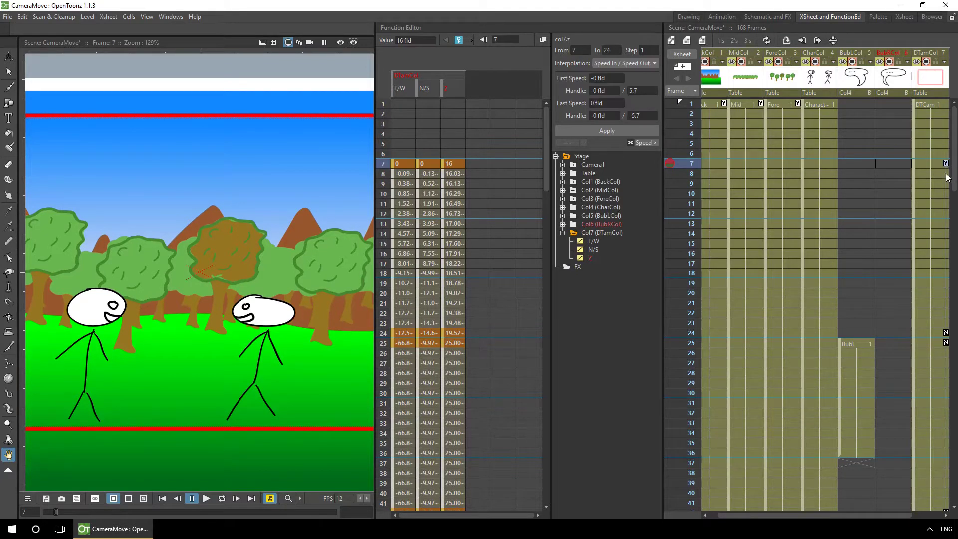
left_click(947, 333)
mouse_move(946, 164)
left_mouse_down()
mouse_move(945, 186)
mouse_move(946, 164)
left_mouse_up()
left_click(946, 343)
mouse_move(947, 163)
left_mouse_down()
mouse_move(947, 220)
mouse_move(946, 165)
left_mouse_up()
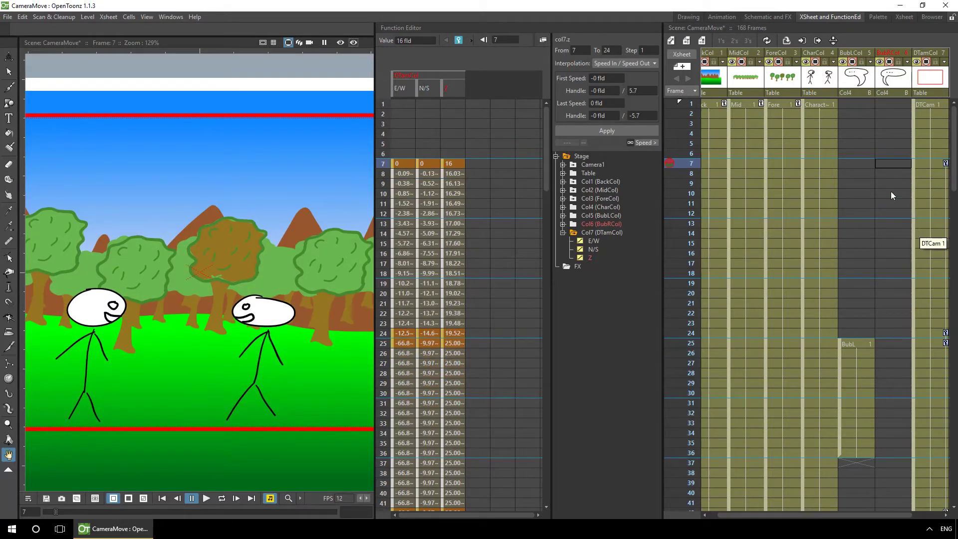